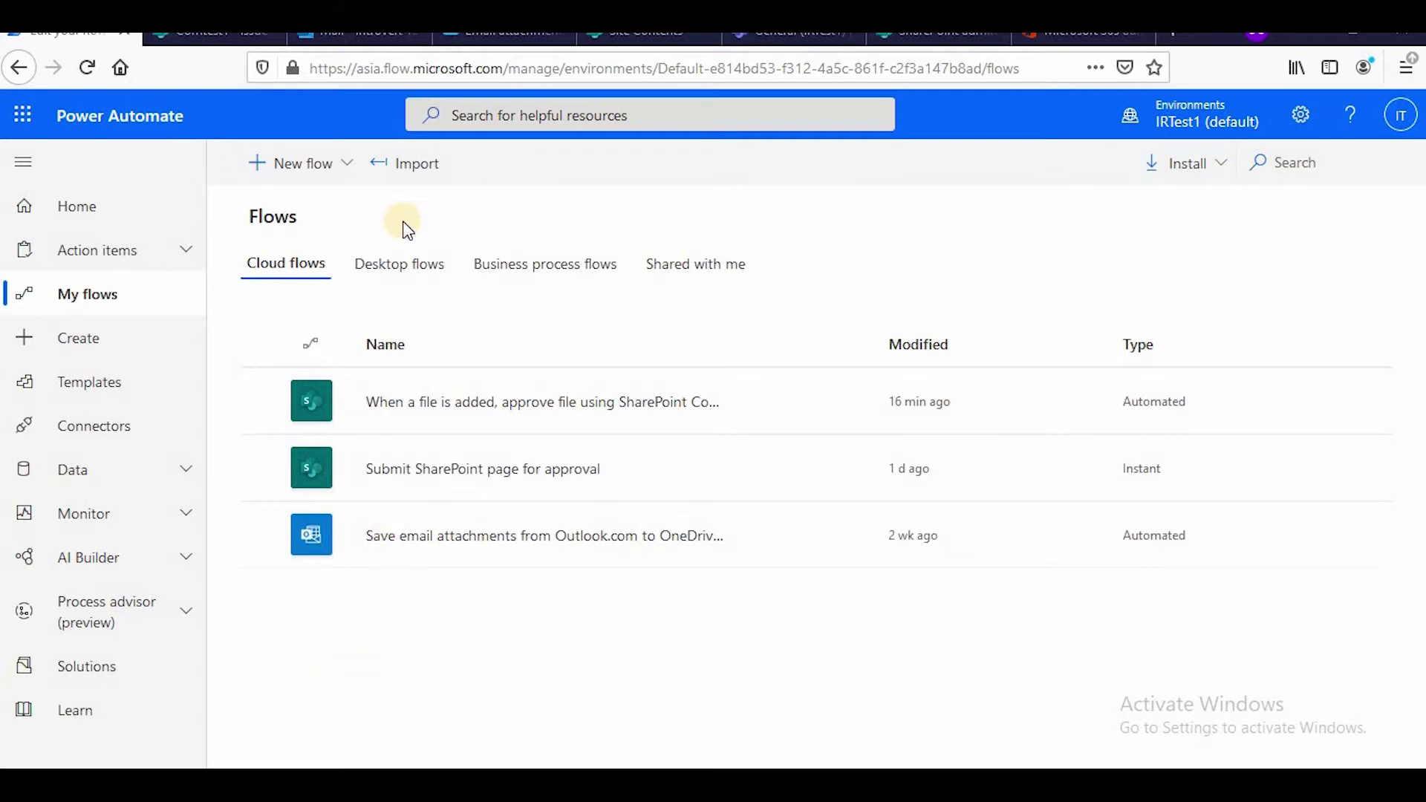
# Glance at the Teams General channel, then settle on the Testteam2 Site contents page
pyautogui.click(647, 33)
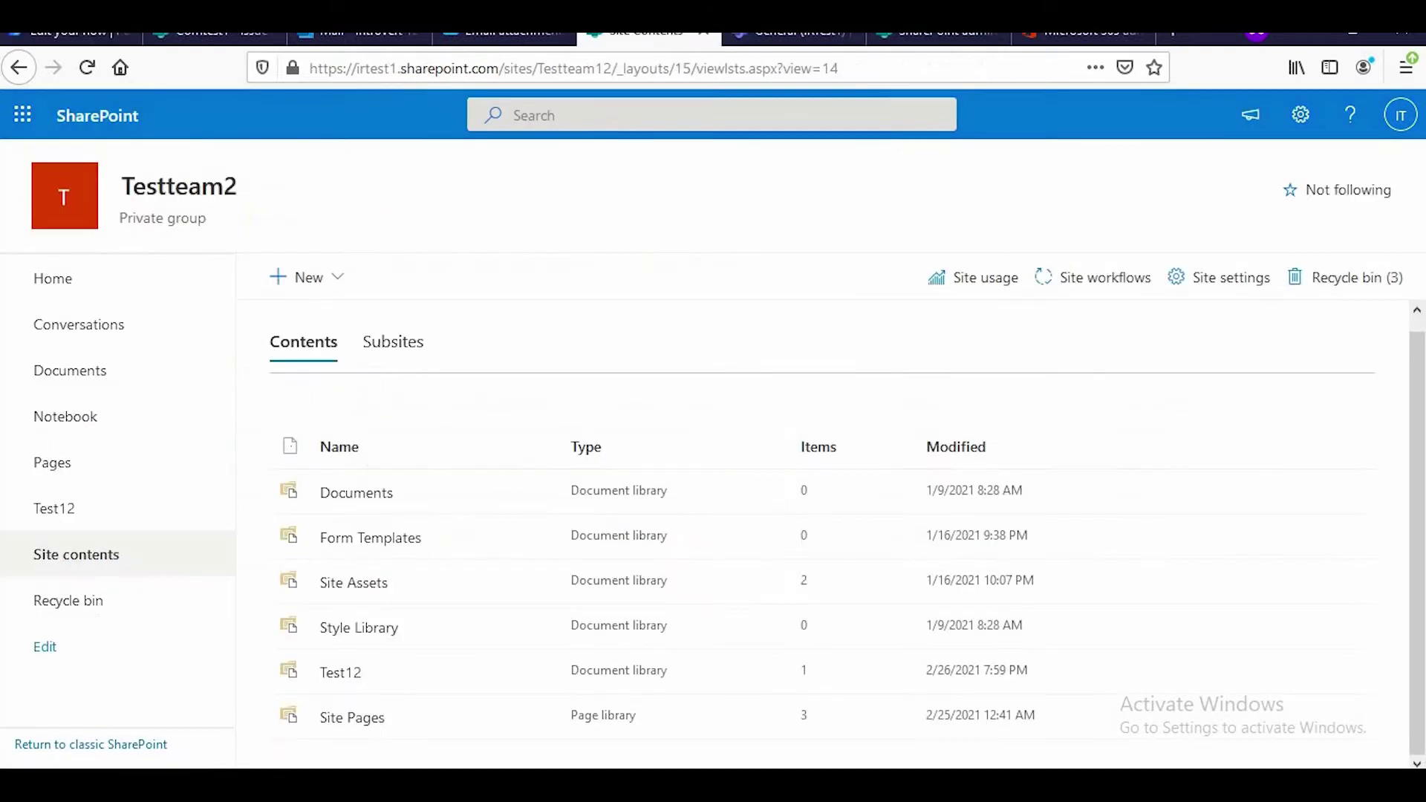
pyautogui.click(795, 32)
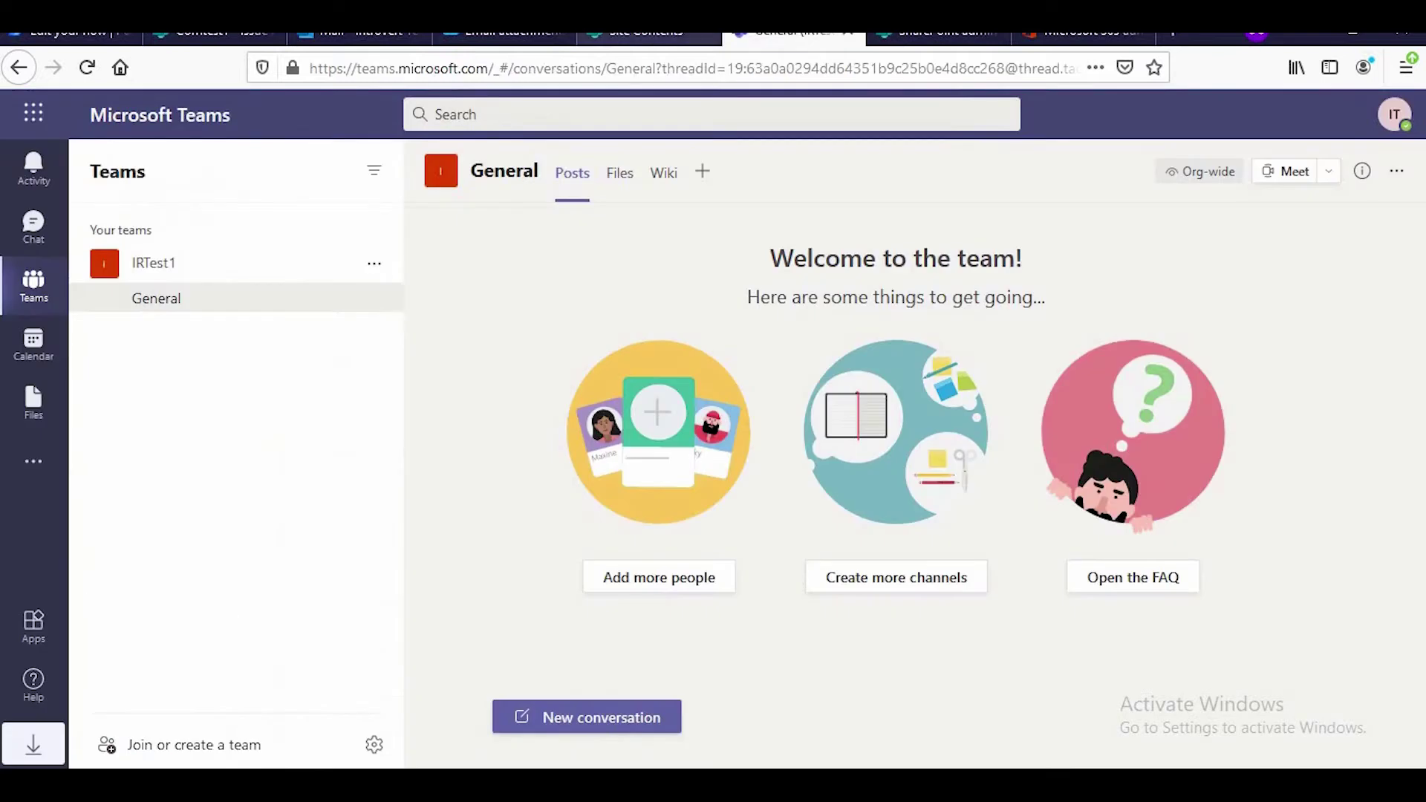
pyautogui.click(647, 33)
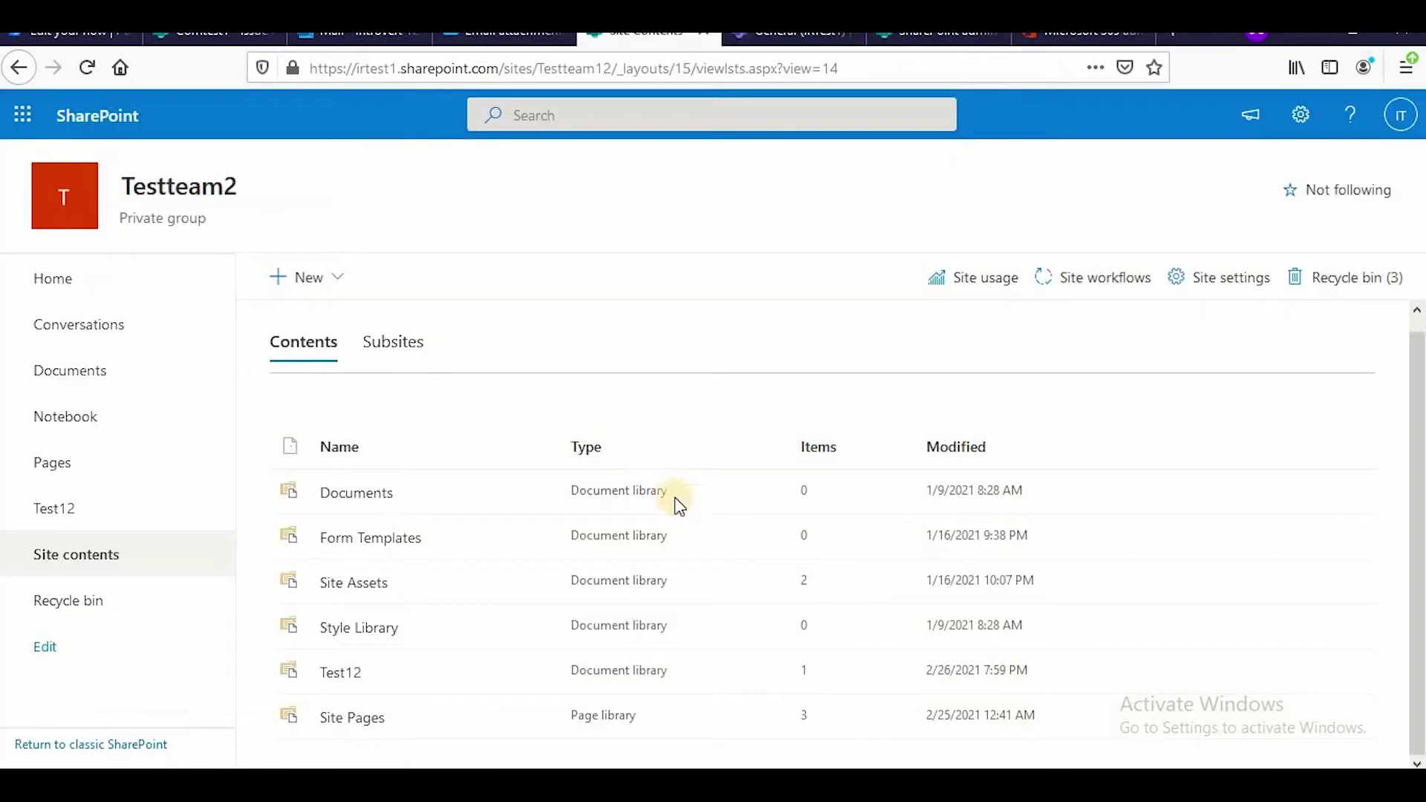
# Start a new SharePoint list based on the Asset manager template
pyautogui.click(338, 288)
pyautogui.click(348, 327)
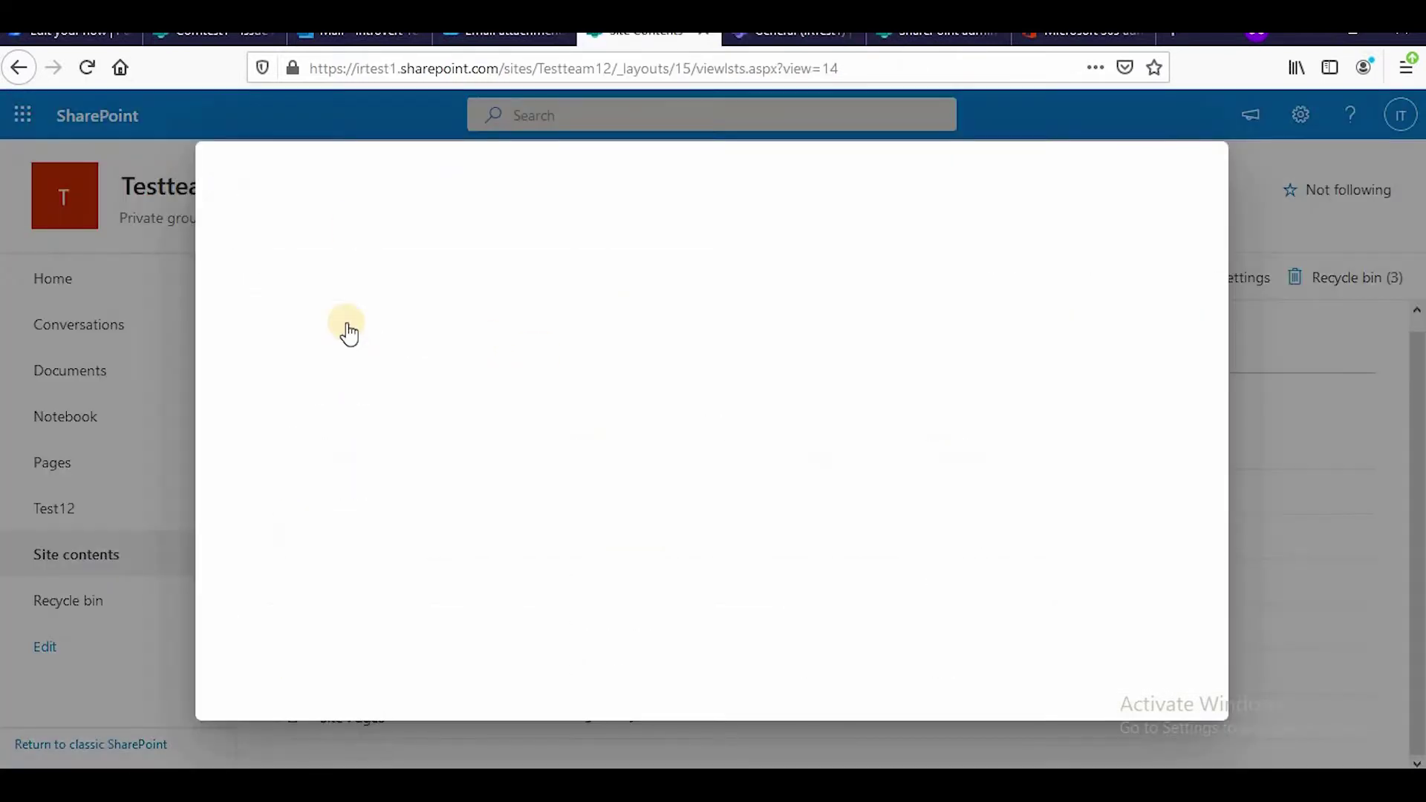
pyautogui.scroll(-2, 1020, 456)
pyautogui.click(1019, 456)
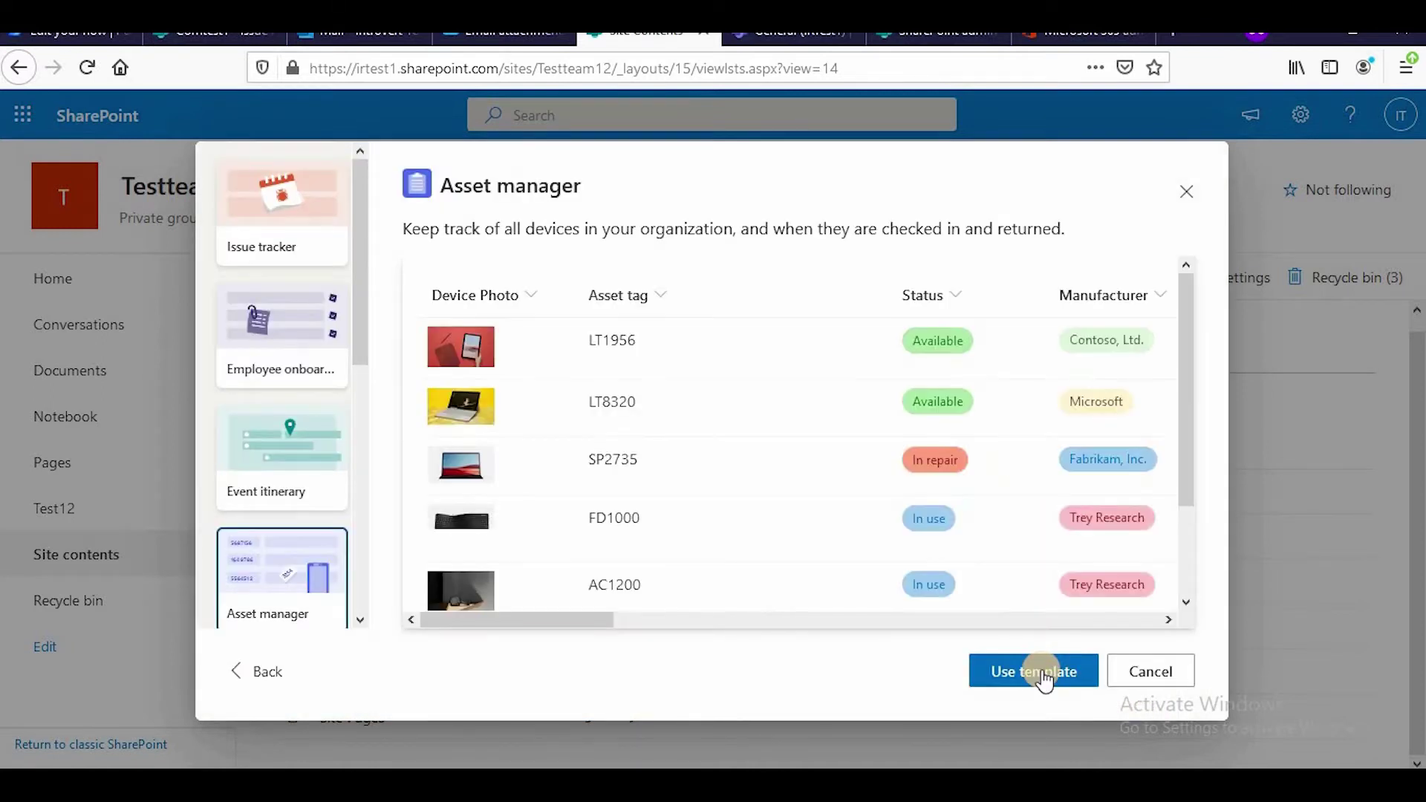
pyautogui.click(1041, 672)
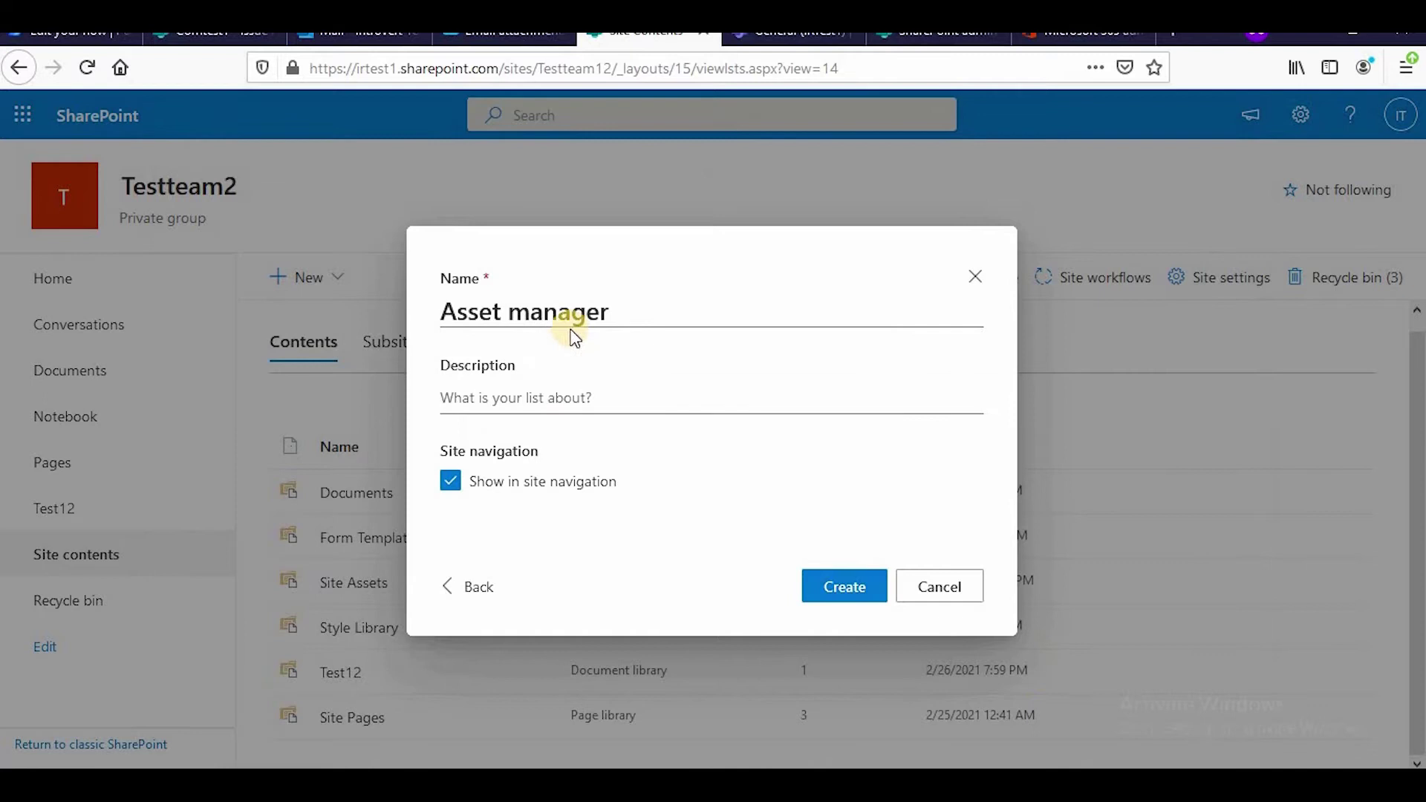
# Name the list 'Inventory List' and create it
pyautogui.click(658, 308)
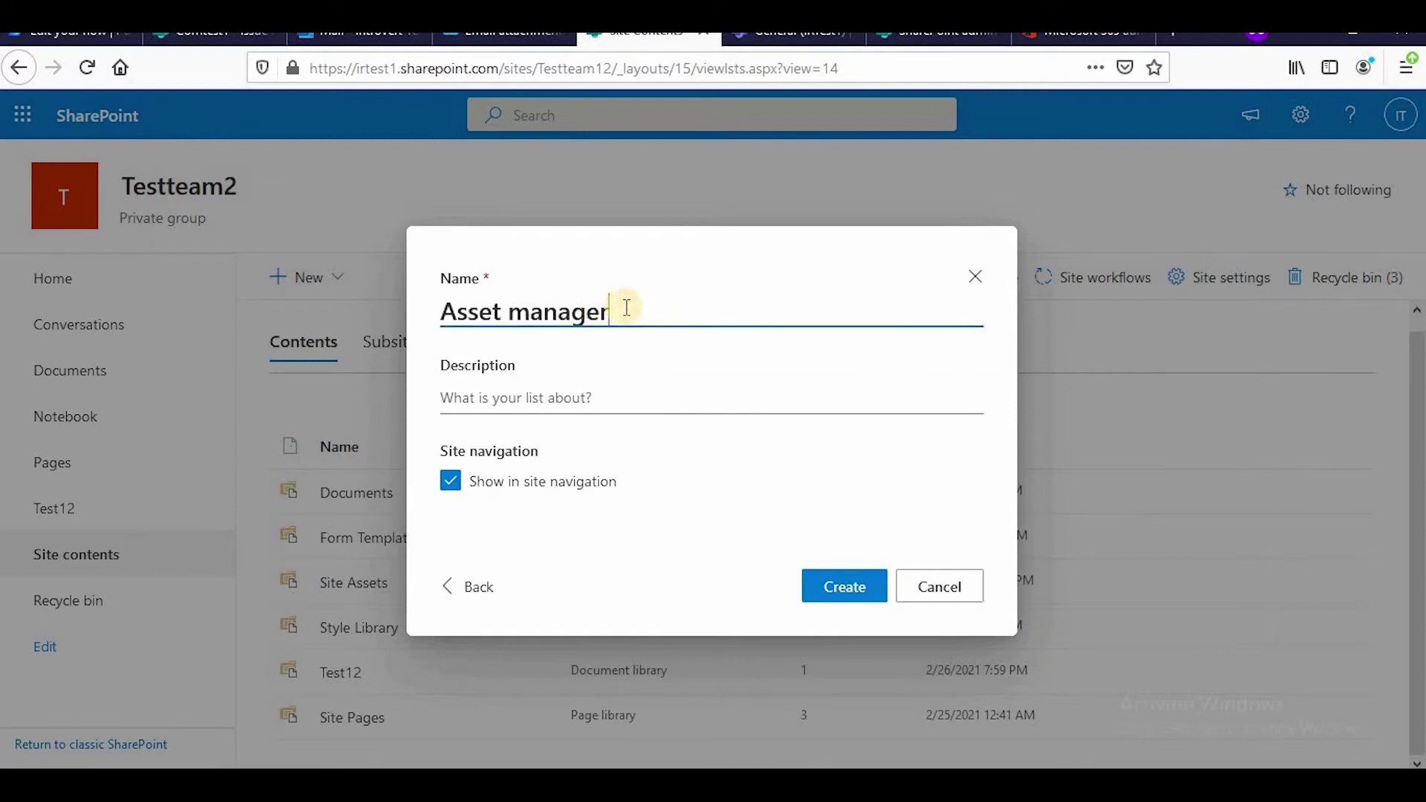
pyautogui.moveTo(630, 309); pyautogui.dragTo(392, 294)
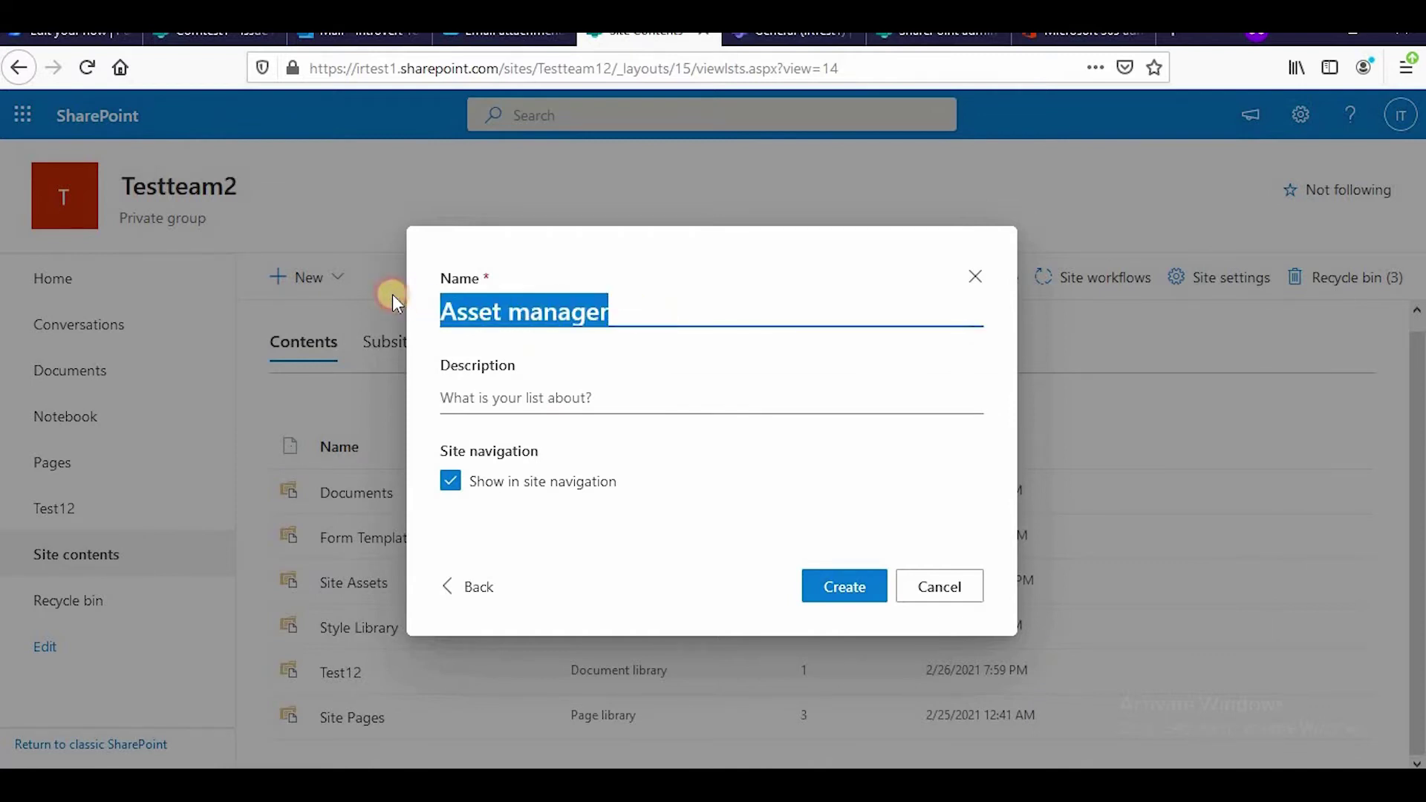
pyautogui.write('Inventory')
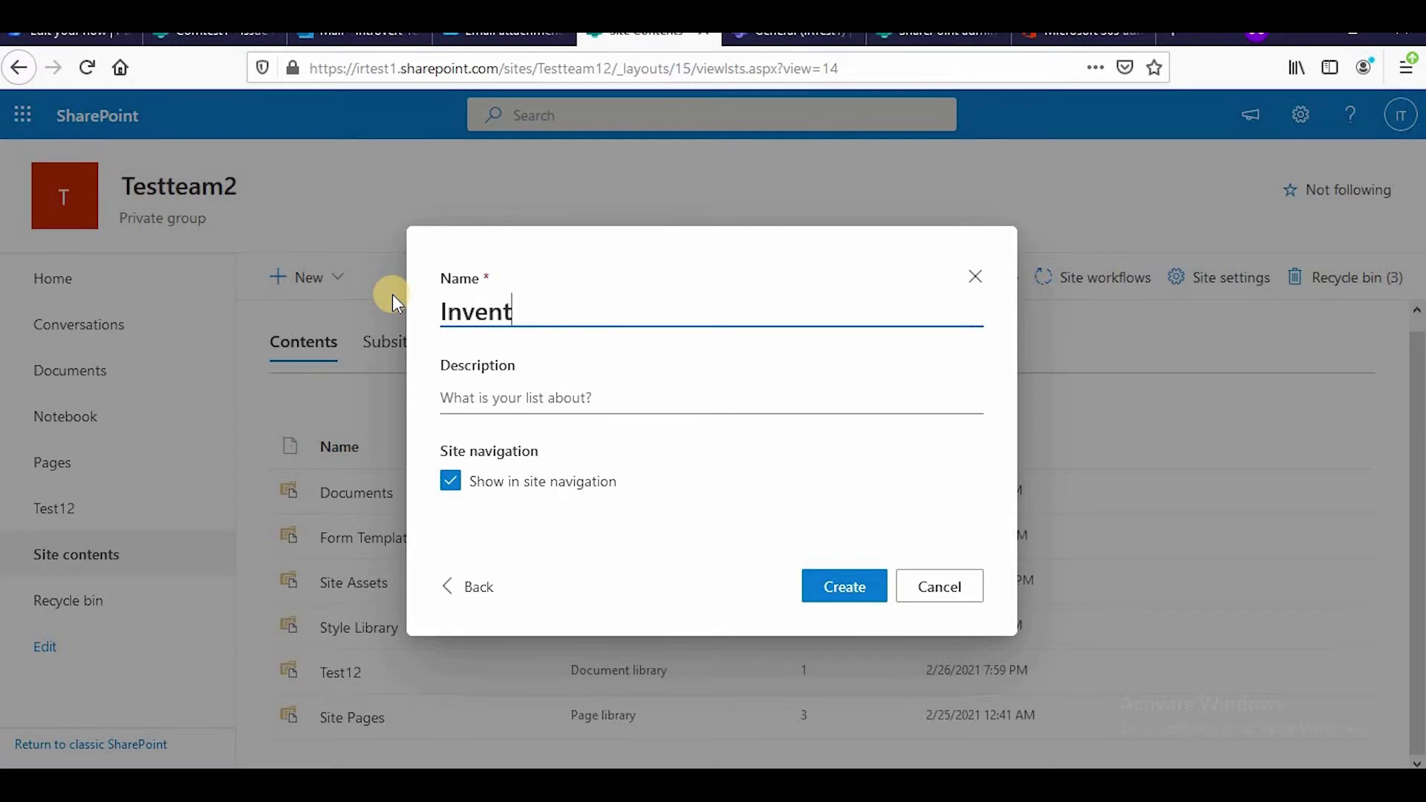
pyautogui.write(' List')
pyautogui.click(869, 583)
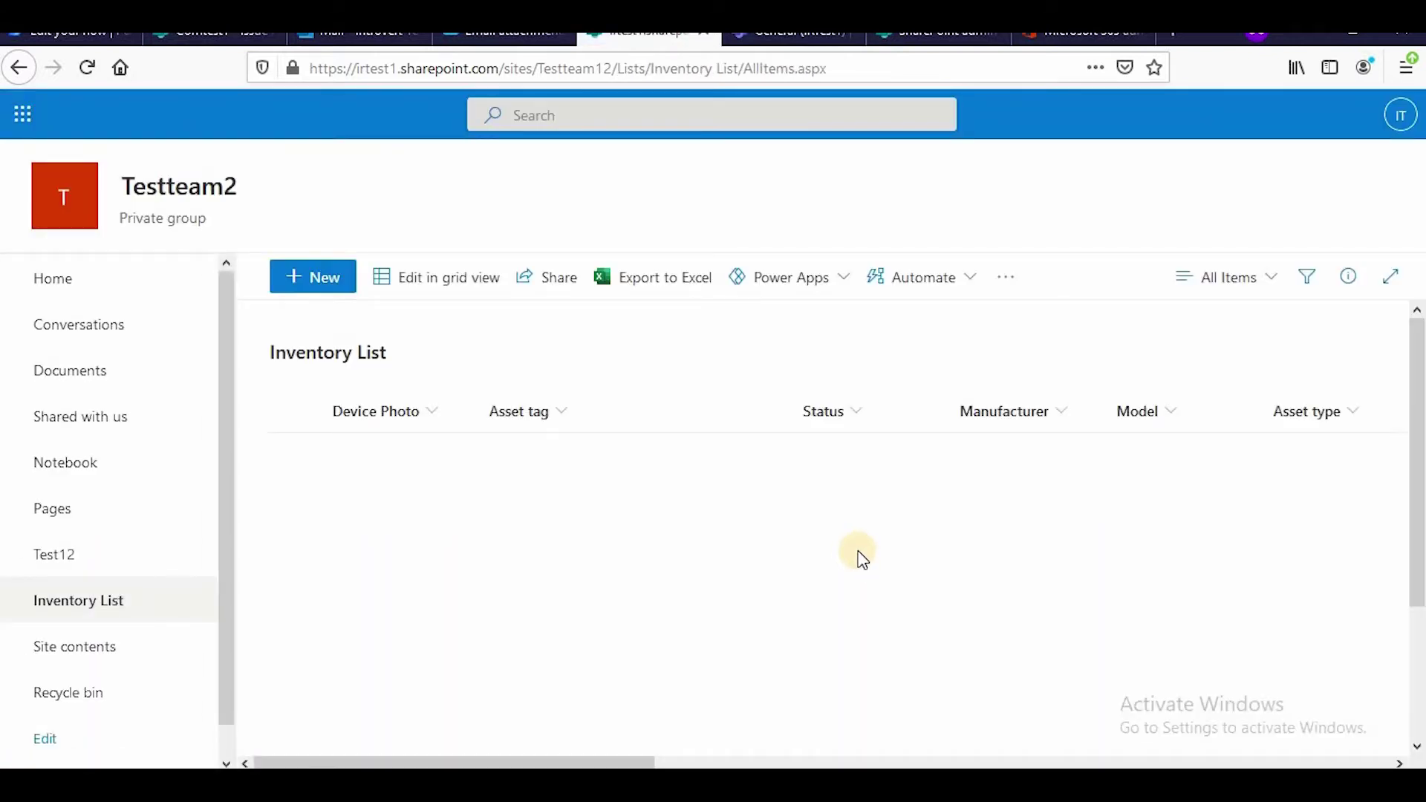
# Start a new item with Untitled.png as device photo and asset tag 1
pyautogui.click(317, 290)
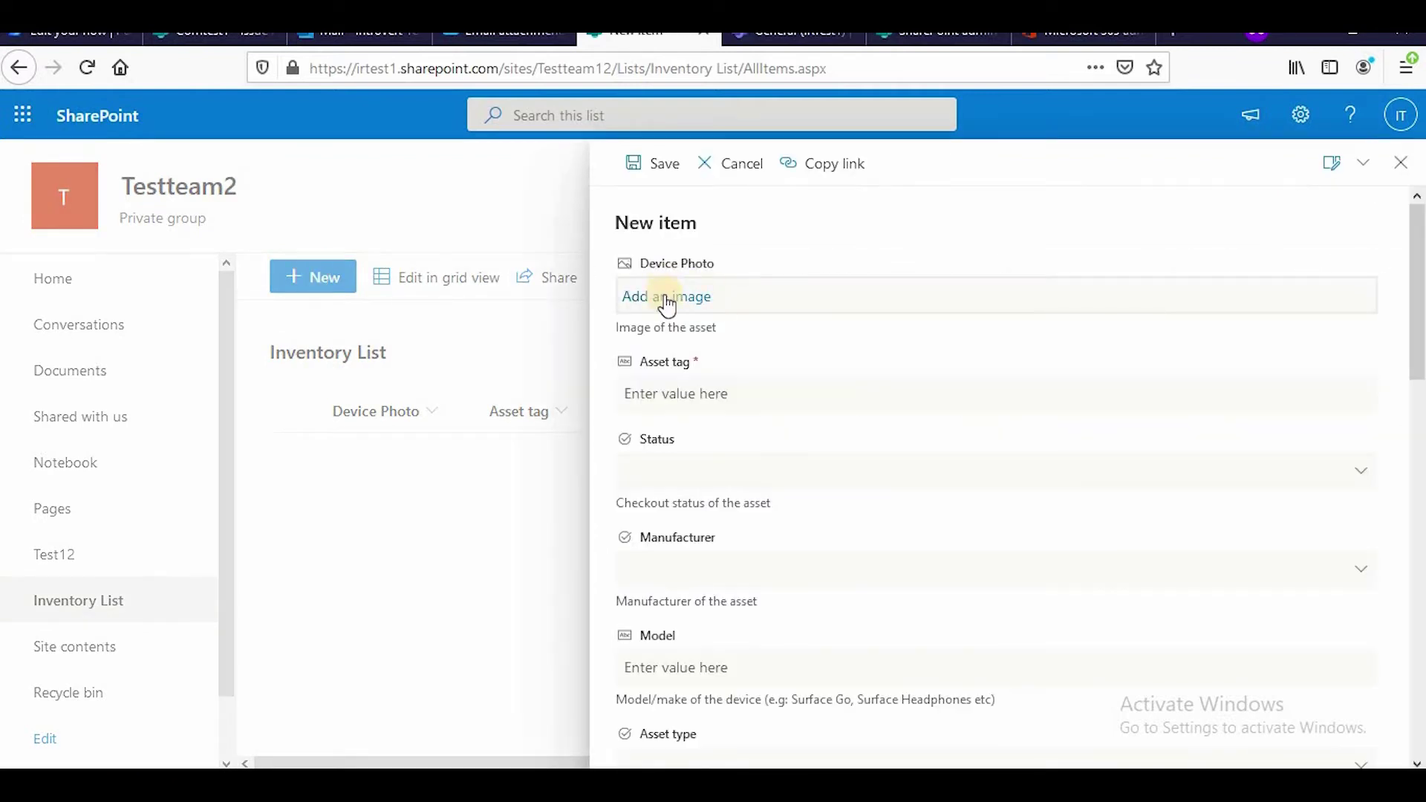
pyautogui.click(669, 299)
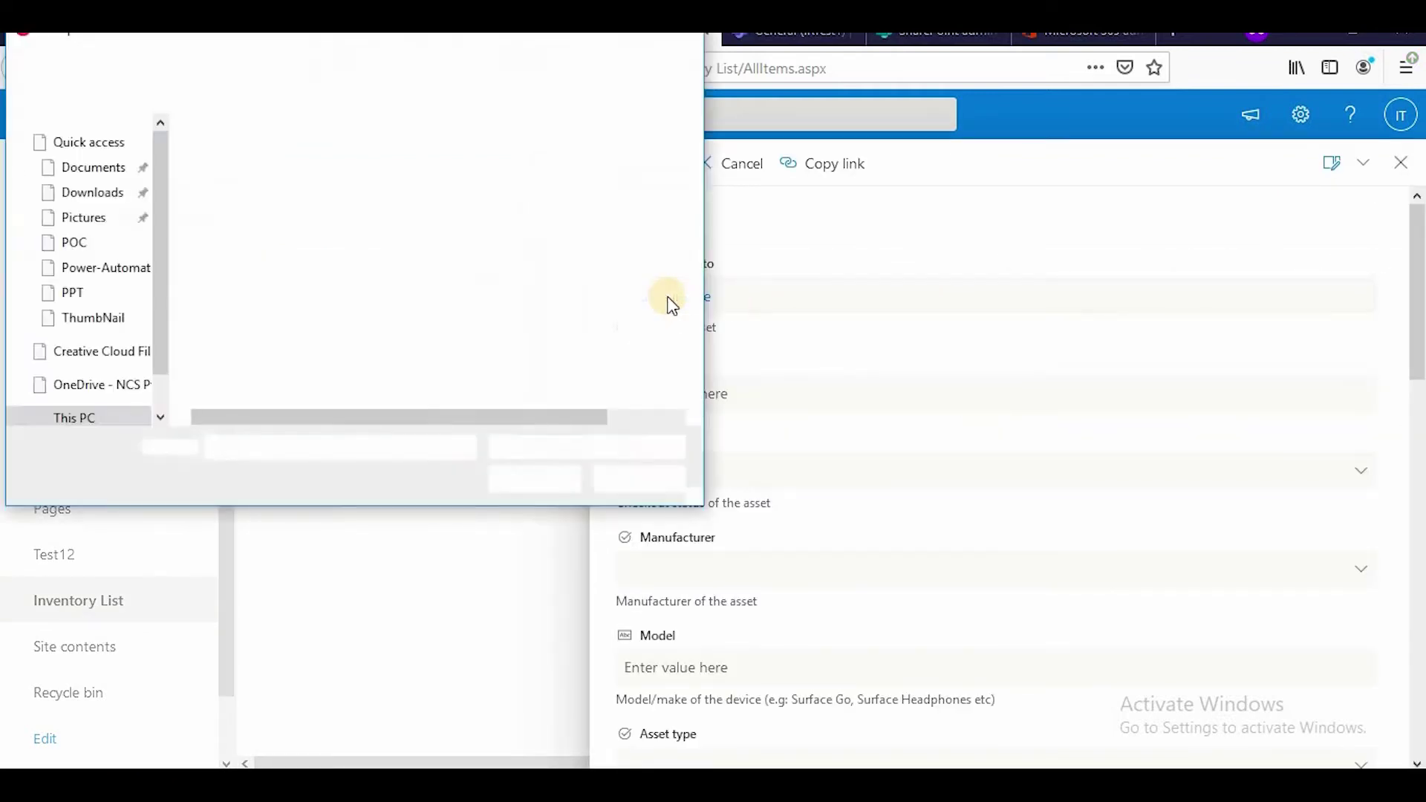
pyautogui.click(521, 484)
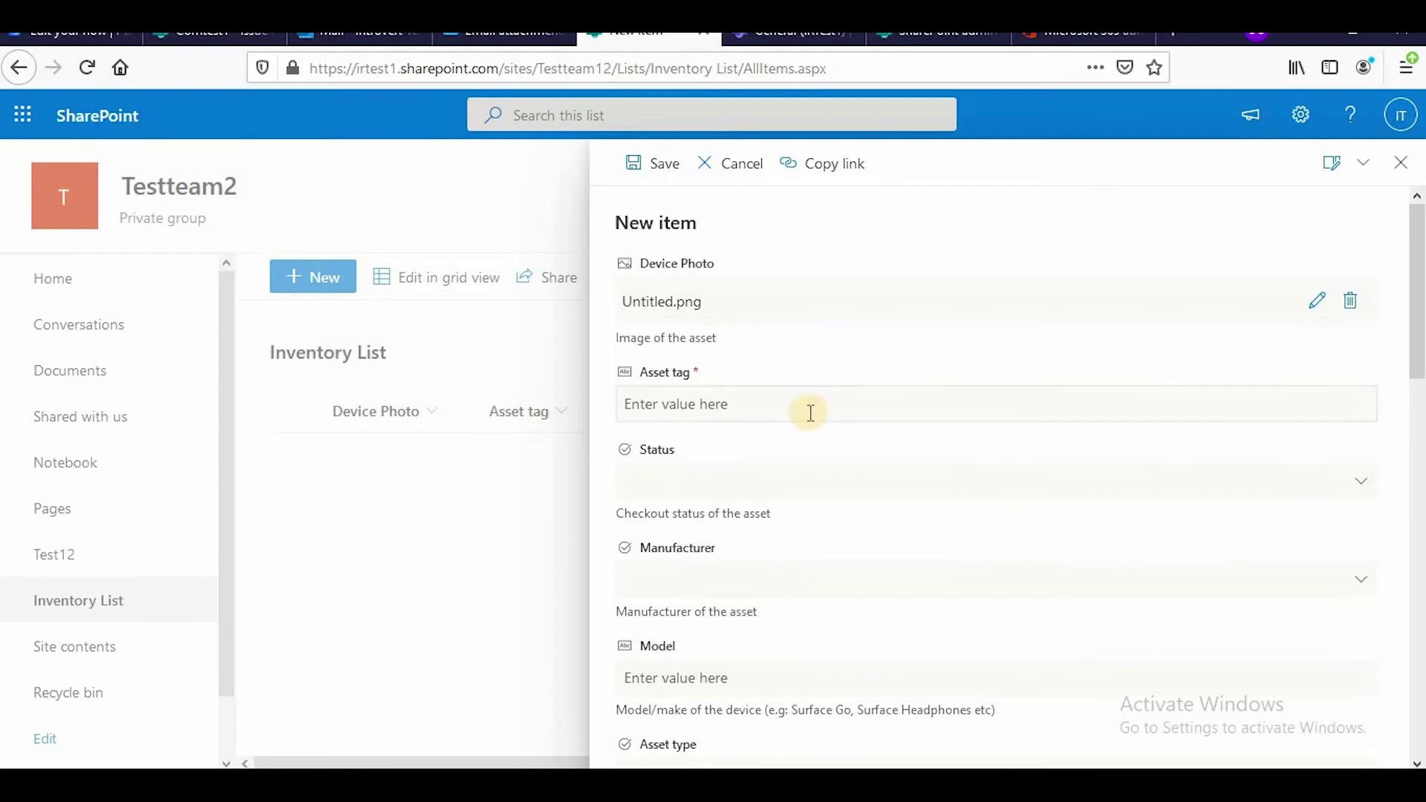
pyautogui.click(739, 401)
pyautogui.write('1')
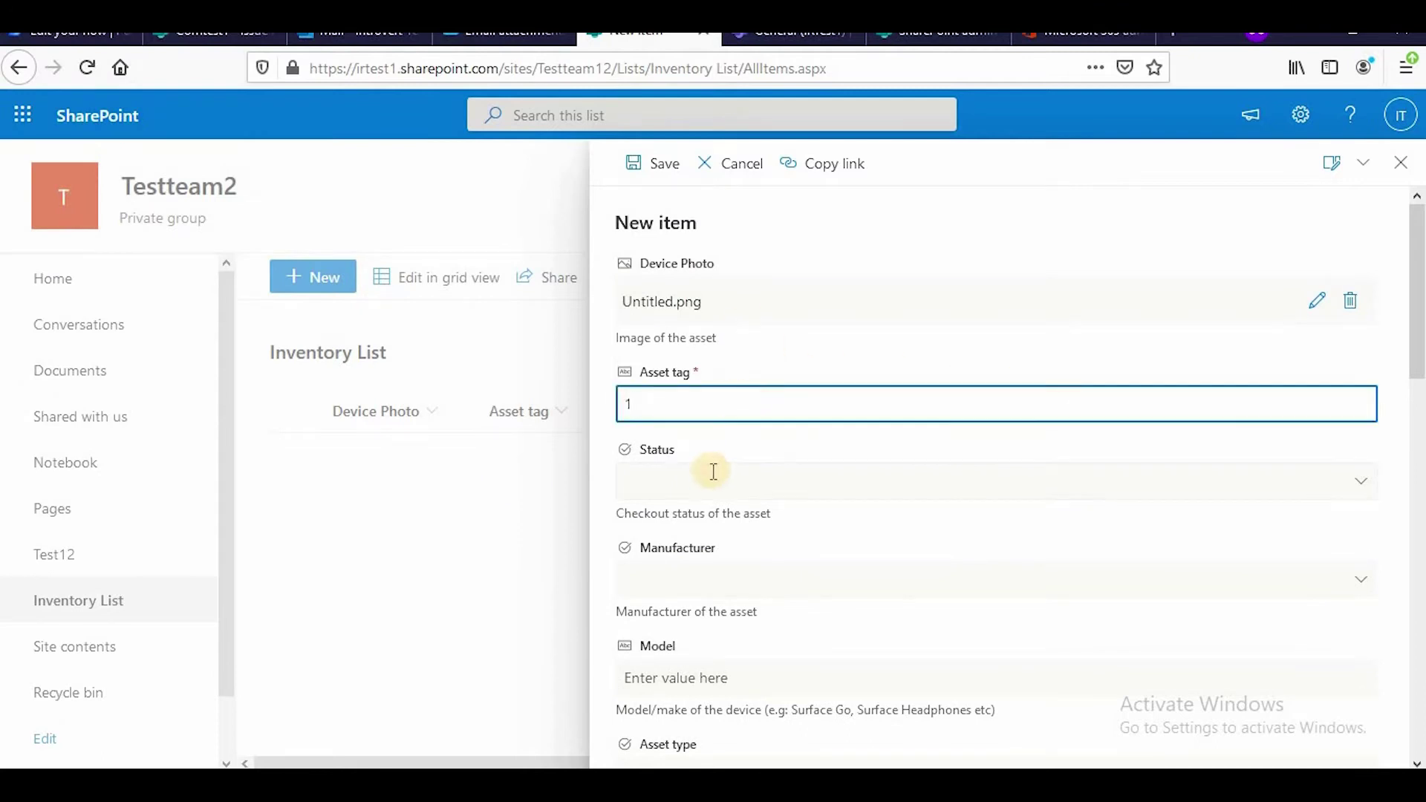
# Set Status Available, Manufacturer Trey Research, Model 11 and Asset type Laptop
pyautogui.click(860, 465)
pyautogui.write('A')
pyautogui.click(636, 546)
pyautogui.scroll(-3, 828, 352)
pyautogui.click(817, 318)
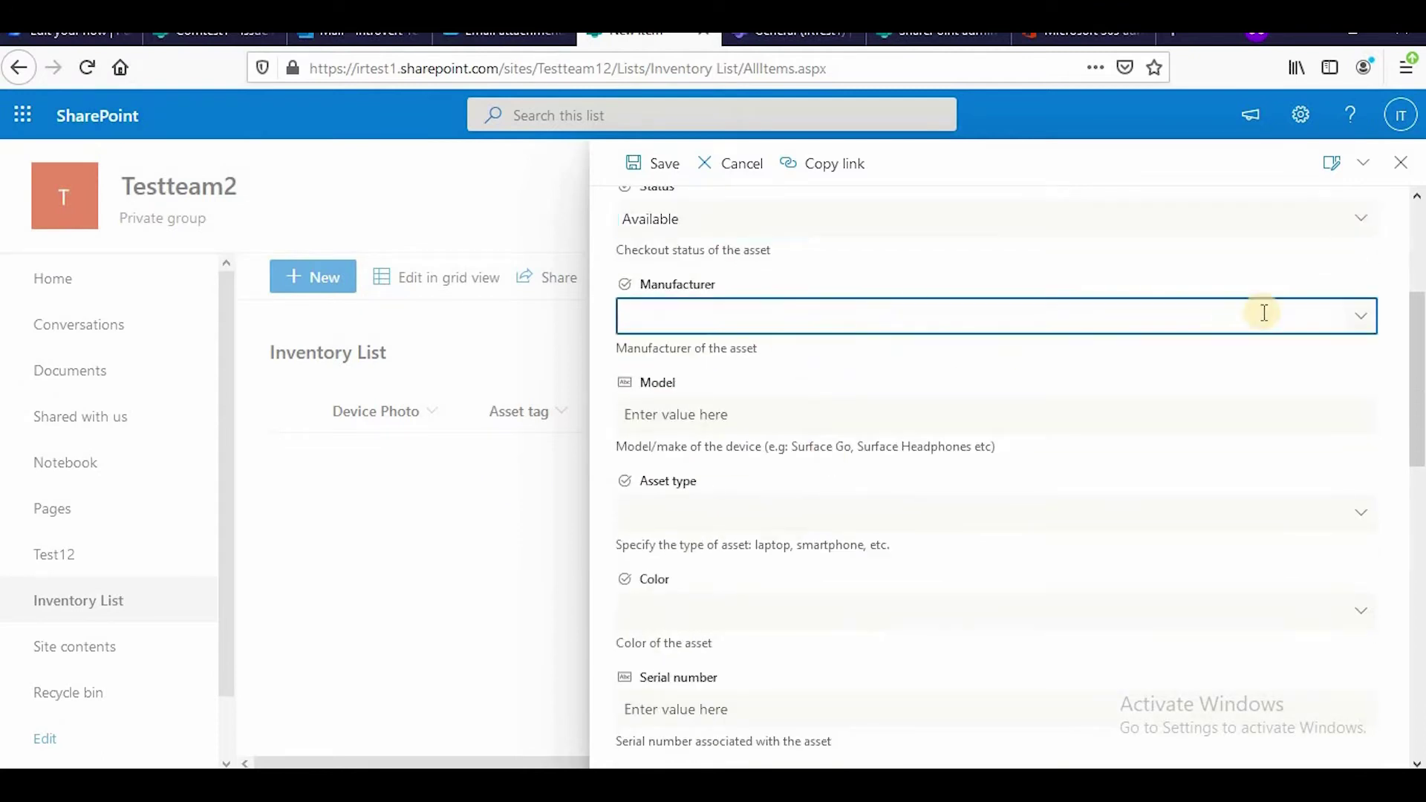
pyautogui.click(1362, 316)
pyautogui.click(668, 426)
pyautogui.click(747, 408)
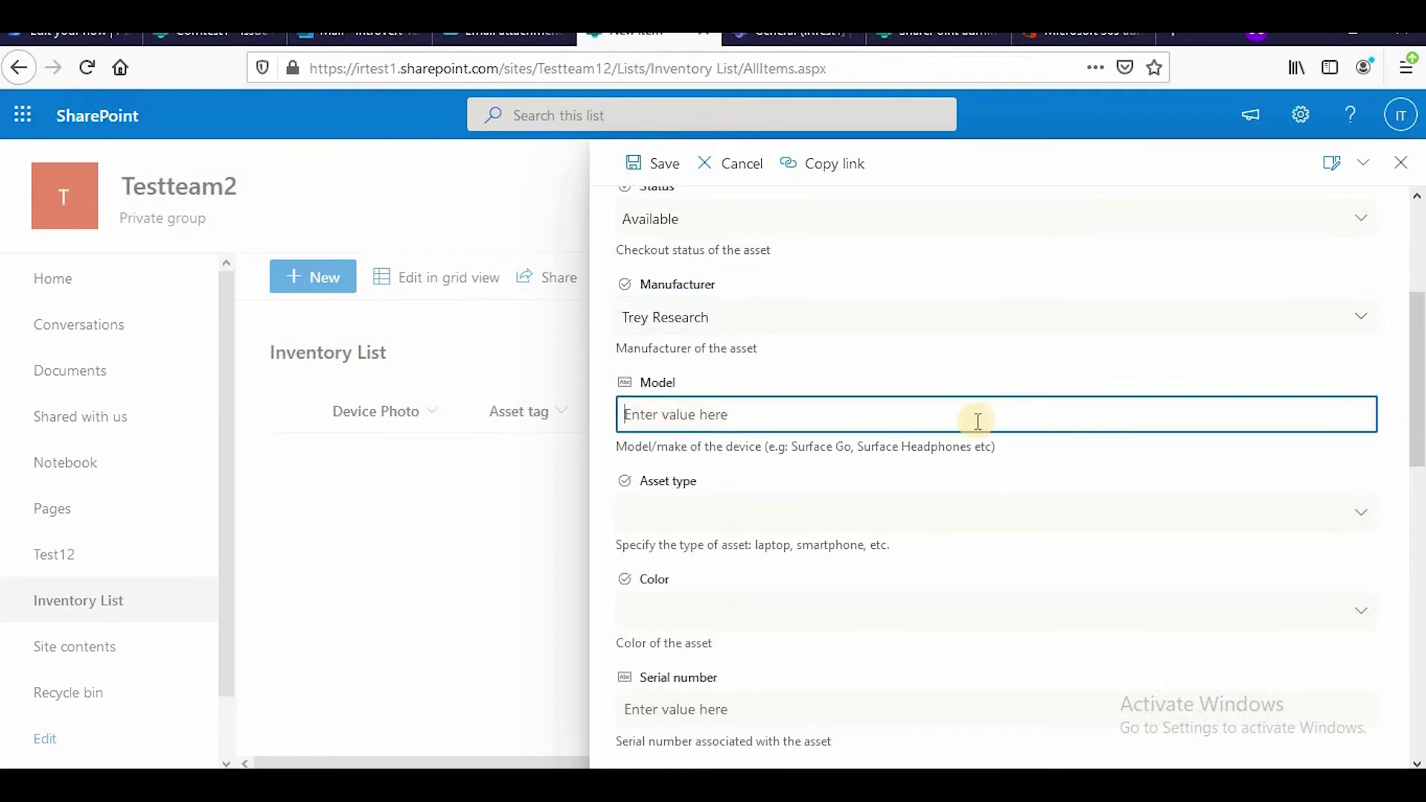
pyautogui.write('11')
pyautogui.click(866, 515)
pyautogui.click(1362, 513)
pyautogui.click(650, 626)
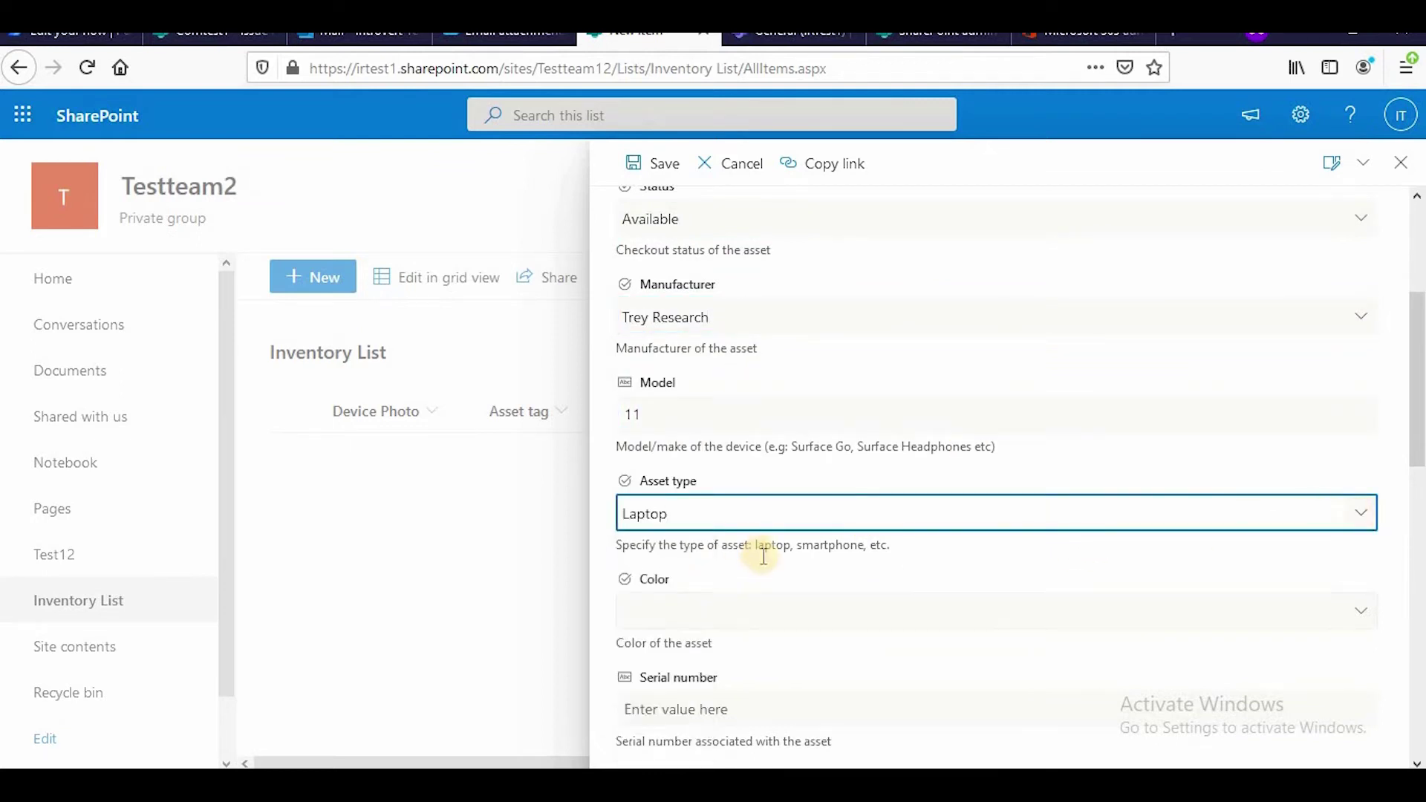
# Set Color to Black, serial number 222 and purchase date 2/2/2021
pyautogui.scroll(-3, 675, 554)
pyautogui.click(723, 349)
pyautogui.click(1362, 348)
pyautogui.click(663, 490)
pyautogui.click(679, 446)
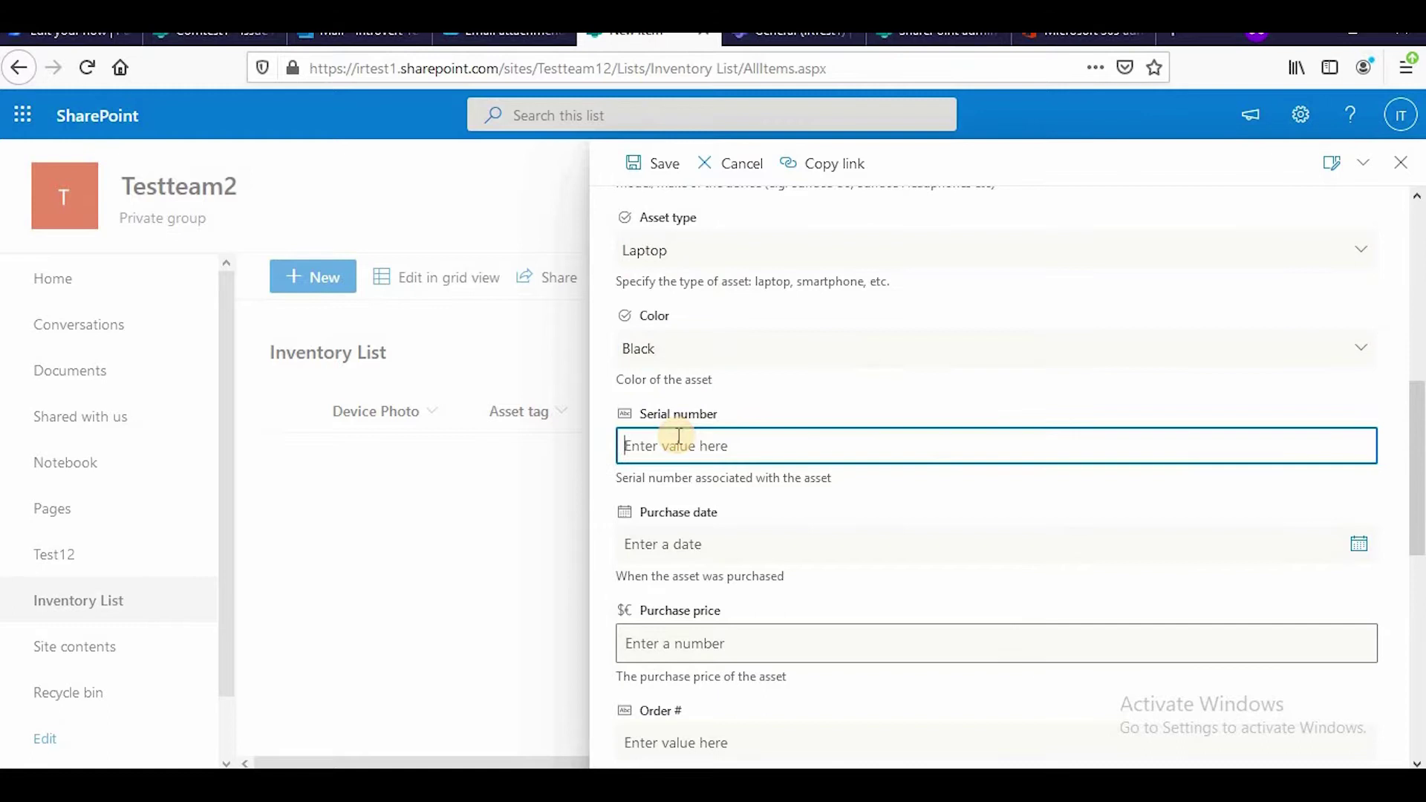
pyautogui.write('222')
pyautogui.click(729, 544)
pyautogui.click(1359, 544)
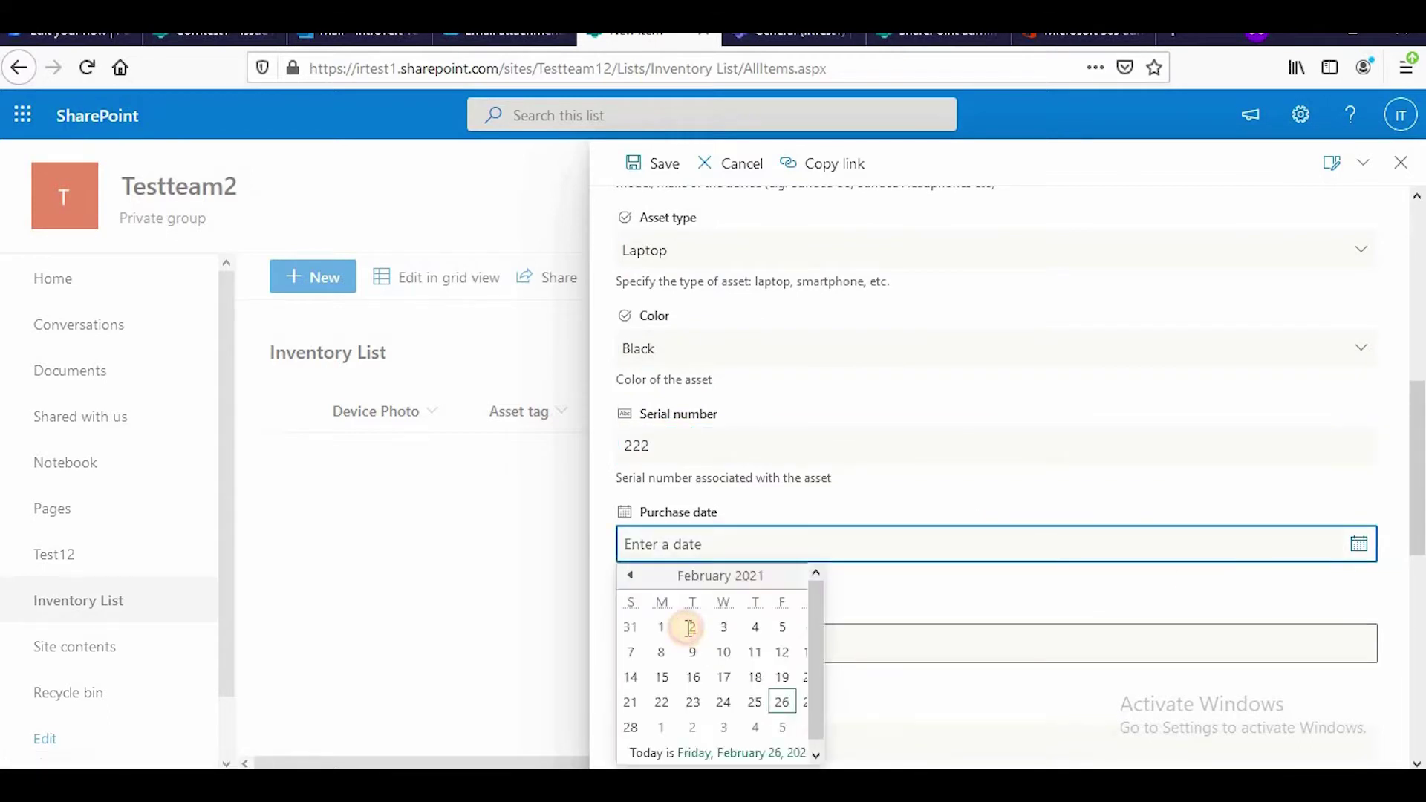
pyautogui.click(684, 627)
# Enter purchase price 12323 and fill in the order number
pyautogui.scroll(-5, 860, 328)
pyautogui.scroll(2, 748, 356)
pyautogui.click(744, 379)
pyautogui.write('12323')
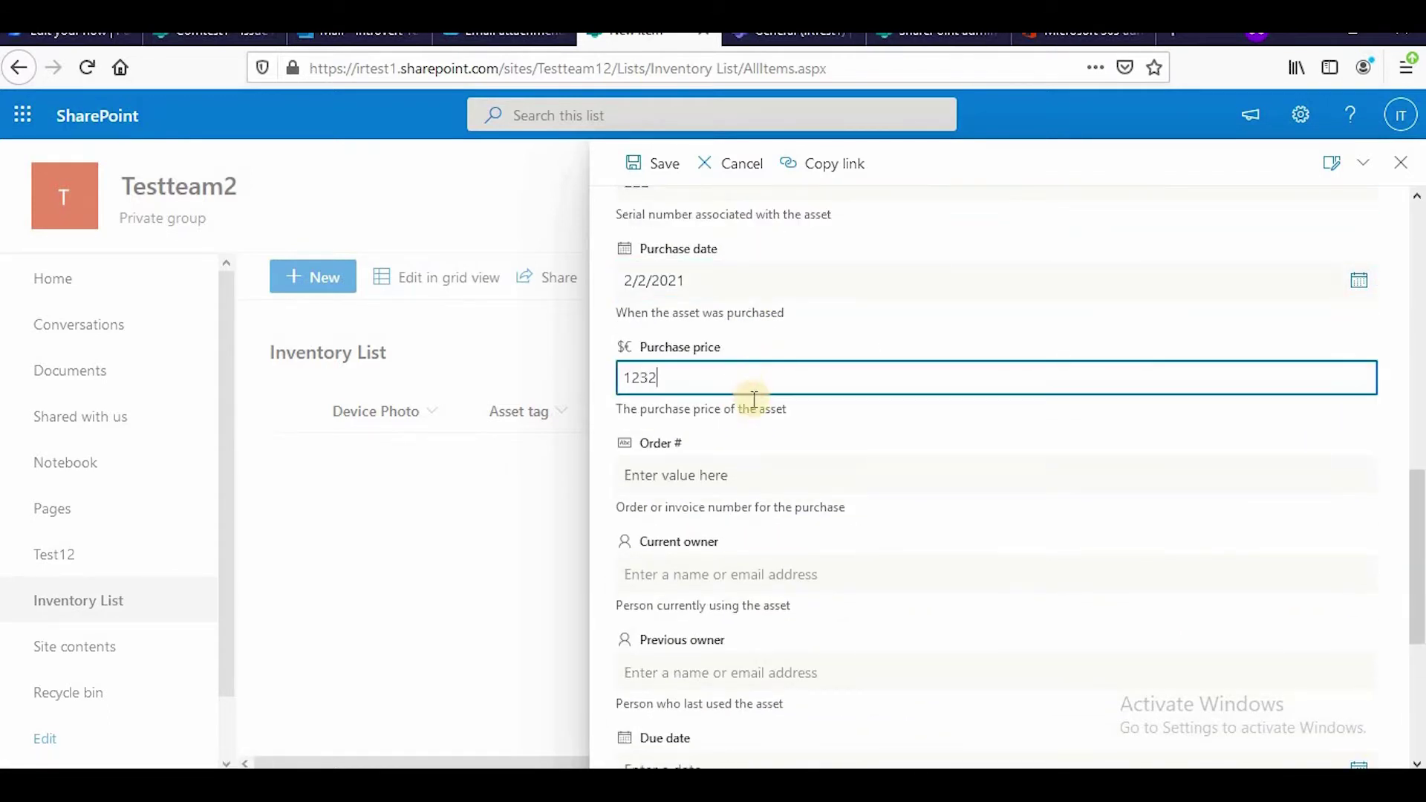
pyautogui.click(763, 476)
pyautogui.write('12')
# Pick the current and previous owners from suggestions and set due date 3/5/2021
pyautogui.scroll(-3, 764, 414)
pyautogui.click(737, 315)
pyautogui.write('te')
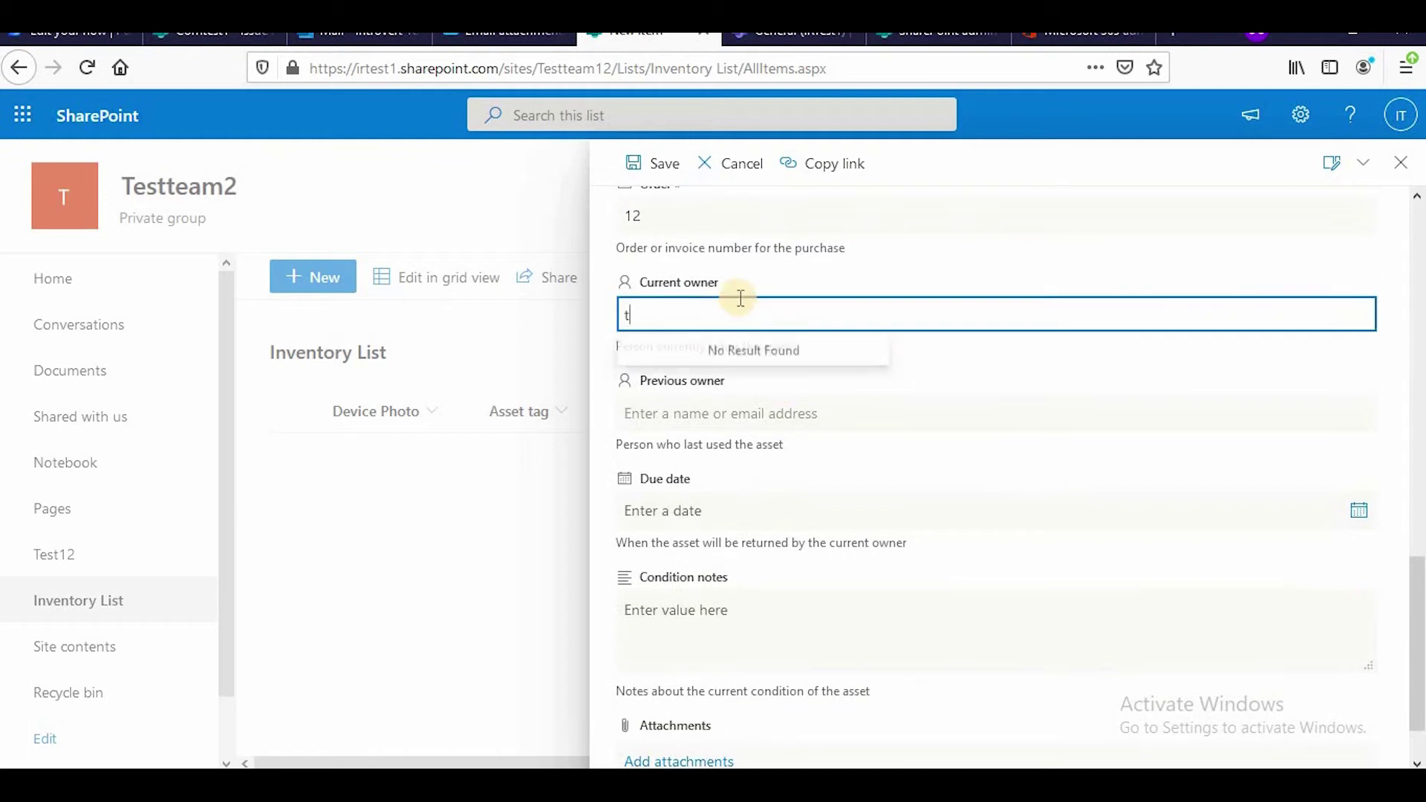
pyautogui.click(733, 369)
pyautogui.click(742, 411)
pyautogui.write('t Test1')
pyautogui.click(743, 464)
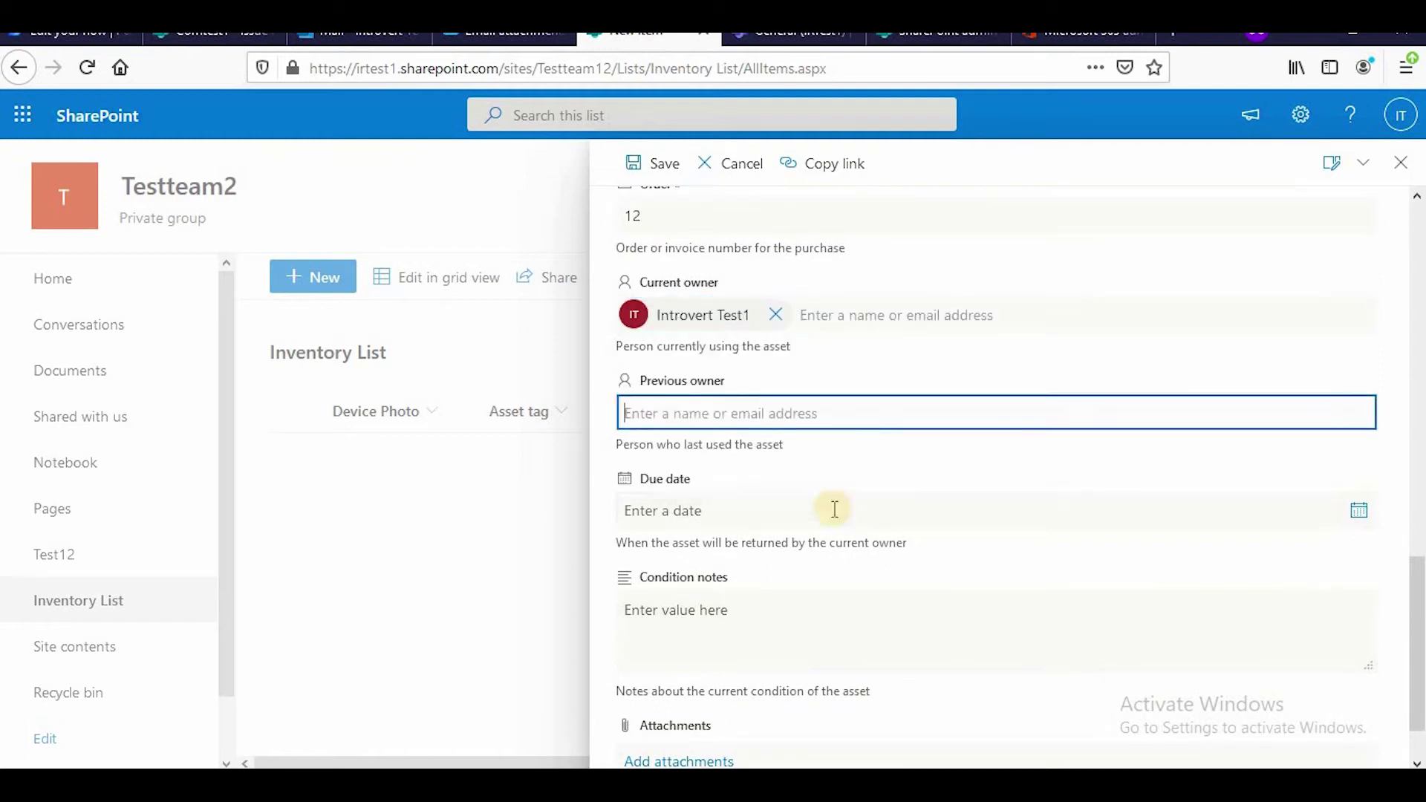
pyautogui.click(1359, 513)
pyautogui.click(783, 694)
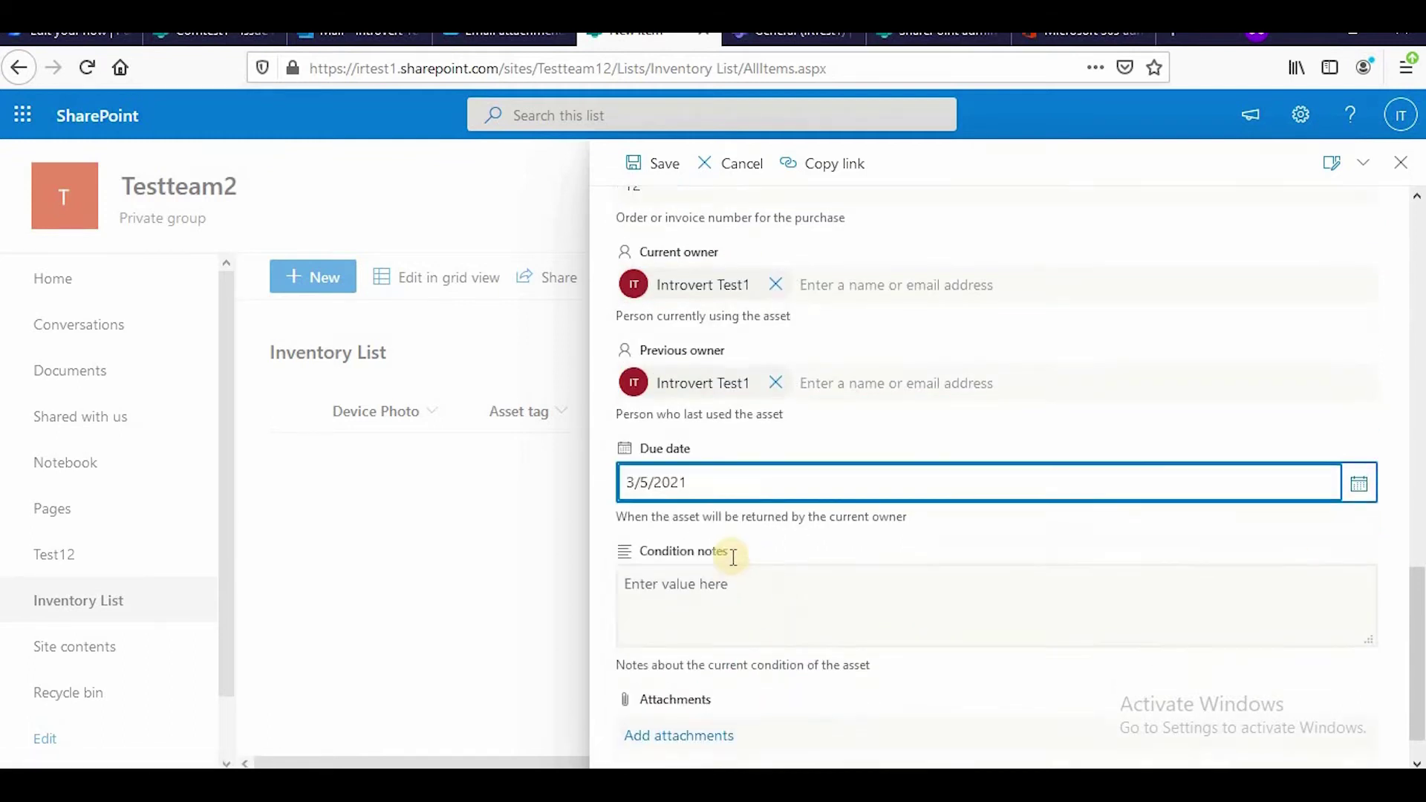
pyautogui.click(725, 553)
# Enter condition notes 'zfdsf', save the item, and review its columns before returning to Power Automate
pyautogui.write('zfdsf')
pyautogui.click(659, 739)
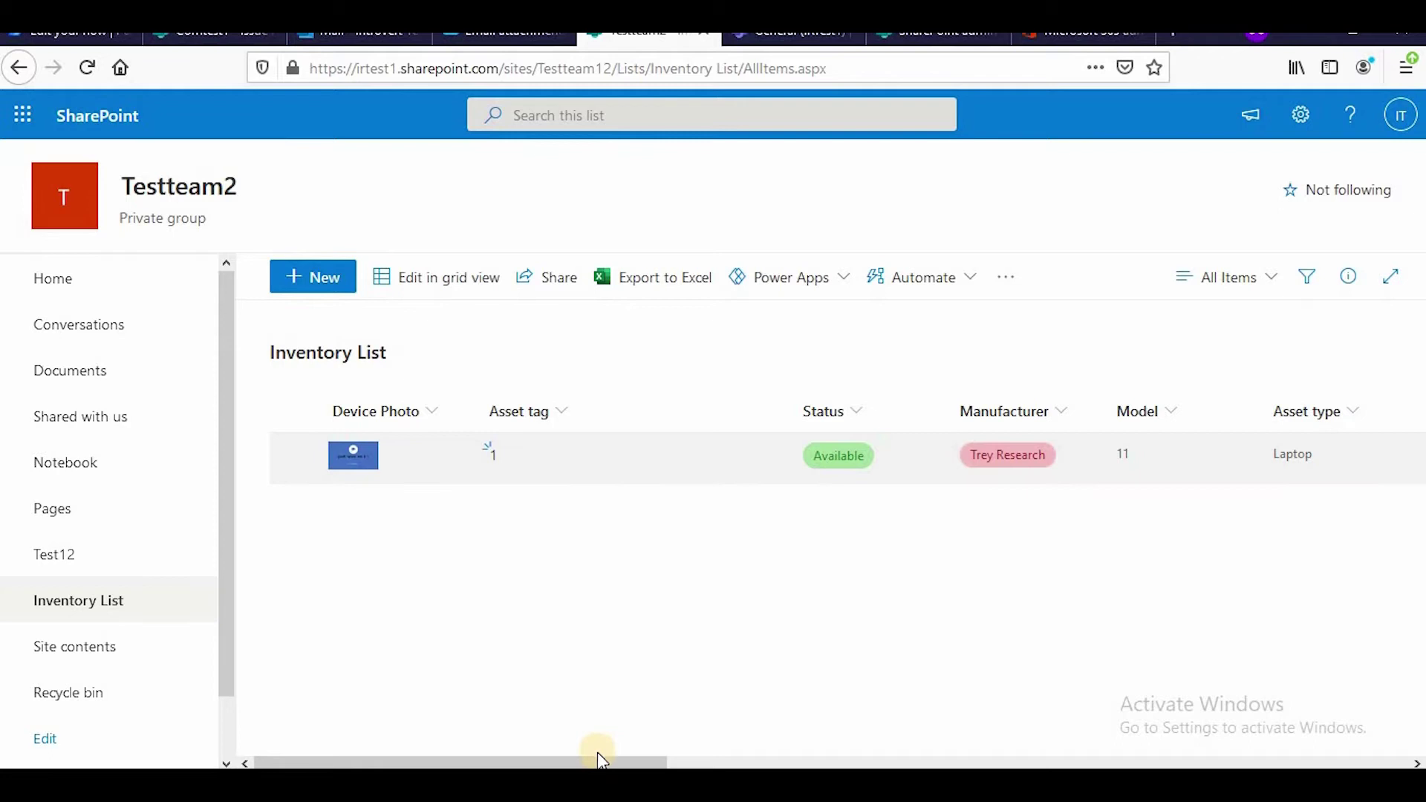
pyautogui.moveTo(451, 759); pyautogui.dragTo(408, 755)
pyautogui.click(75, 37)
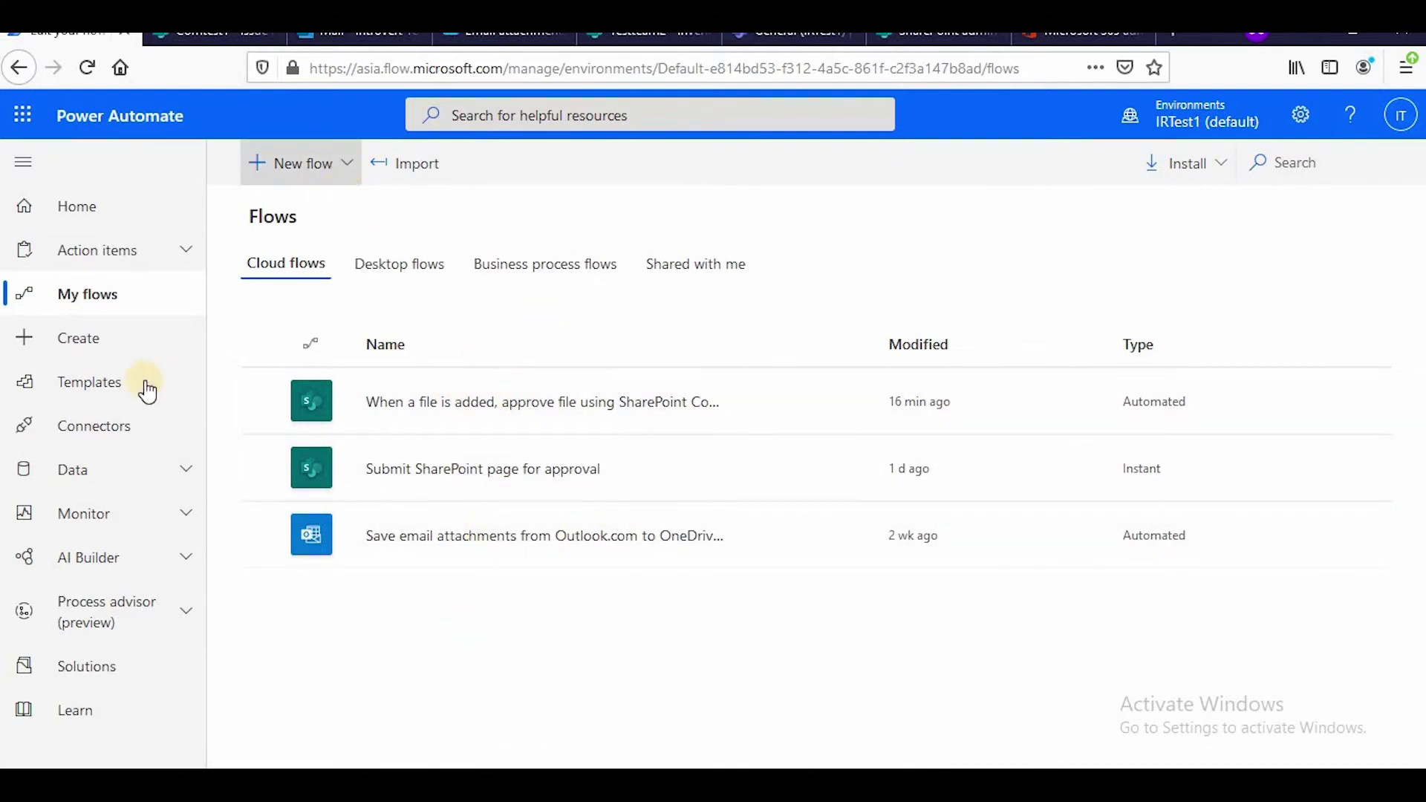
# Search the Templates gallery for 'post a message to teams if item modified'
pyautogui.click(119, 396)
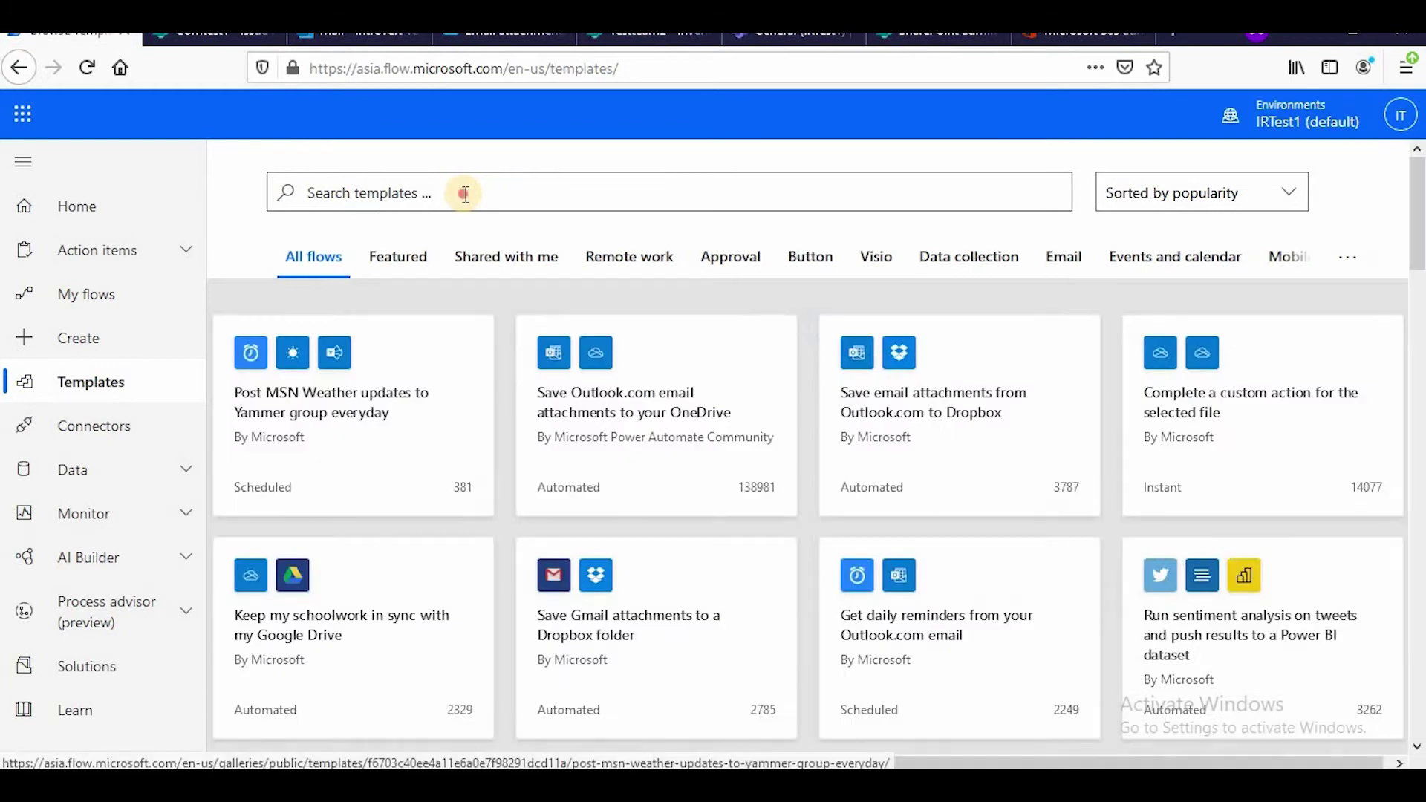
pyautogui.click(466, 195)
pyautogui.write('po')
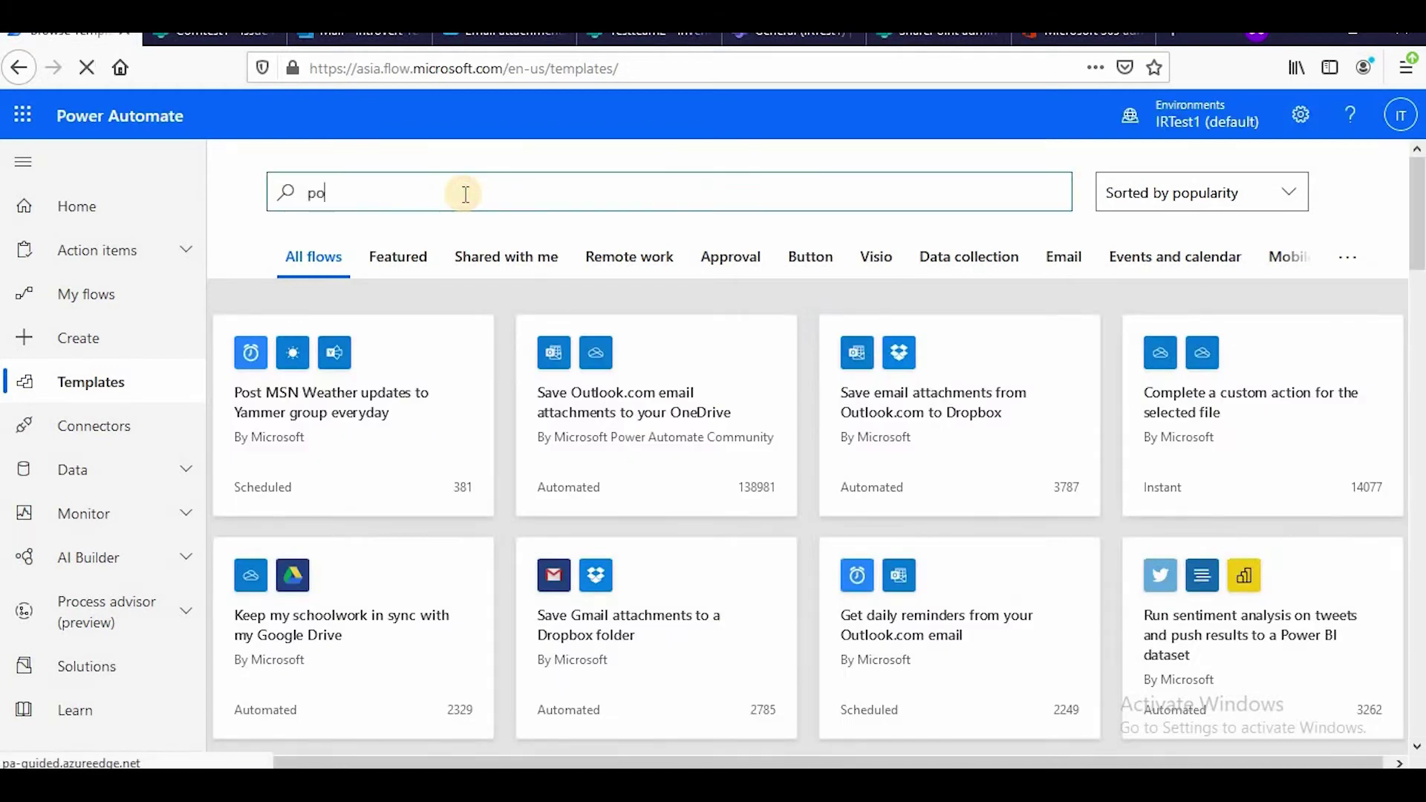
pyautogui.write('st a message')
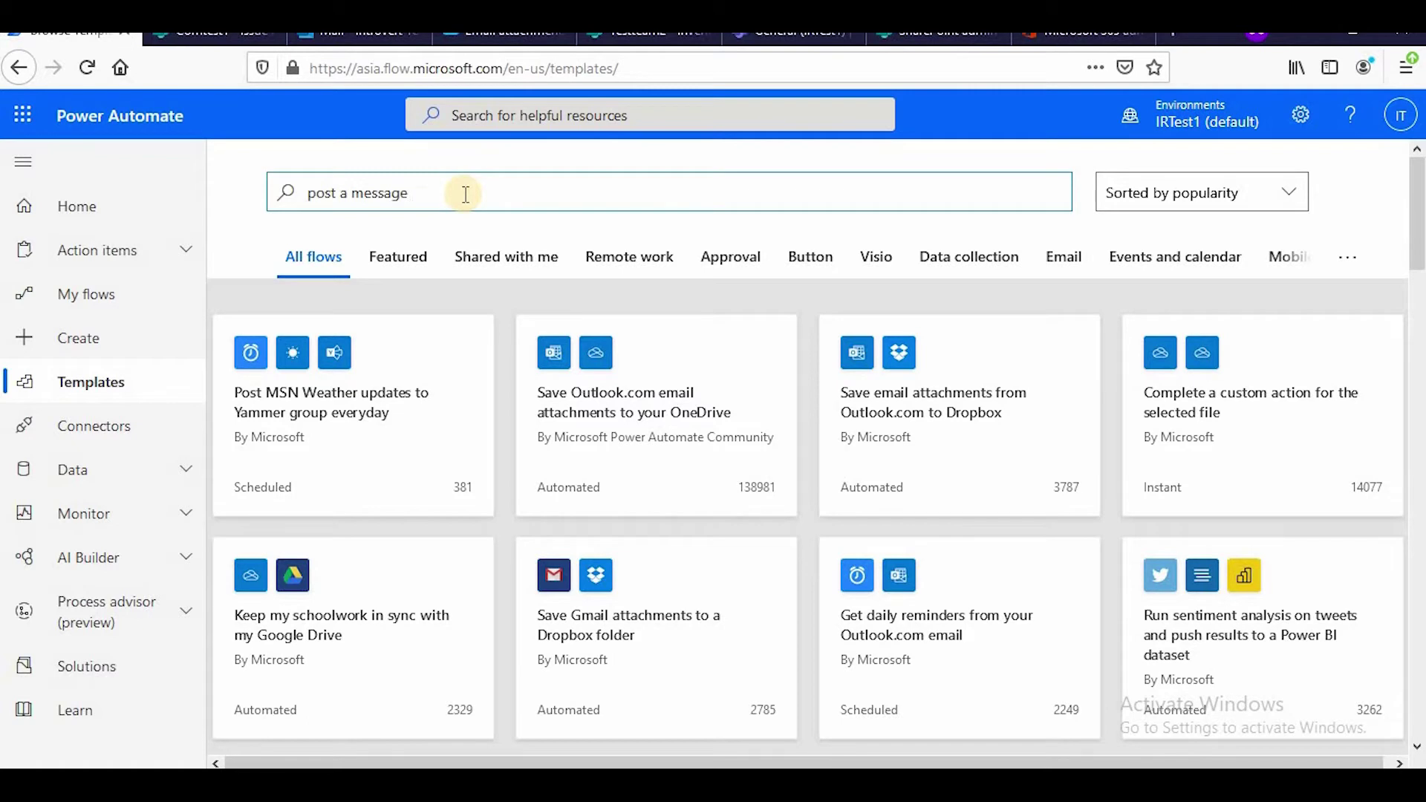
pyautogui.write('s')
pyautogui.press('Return')
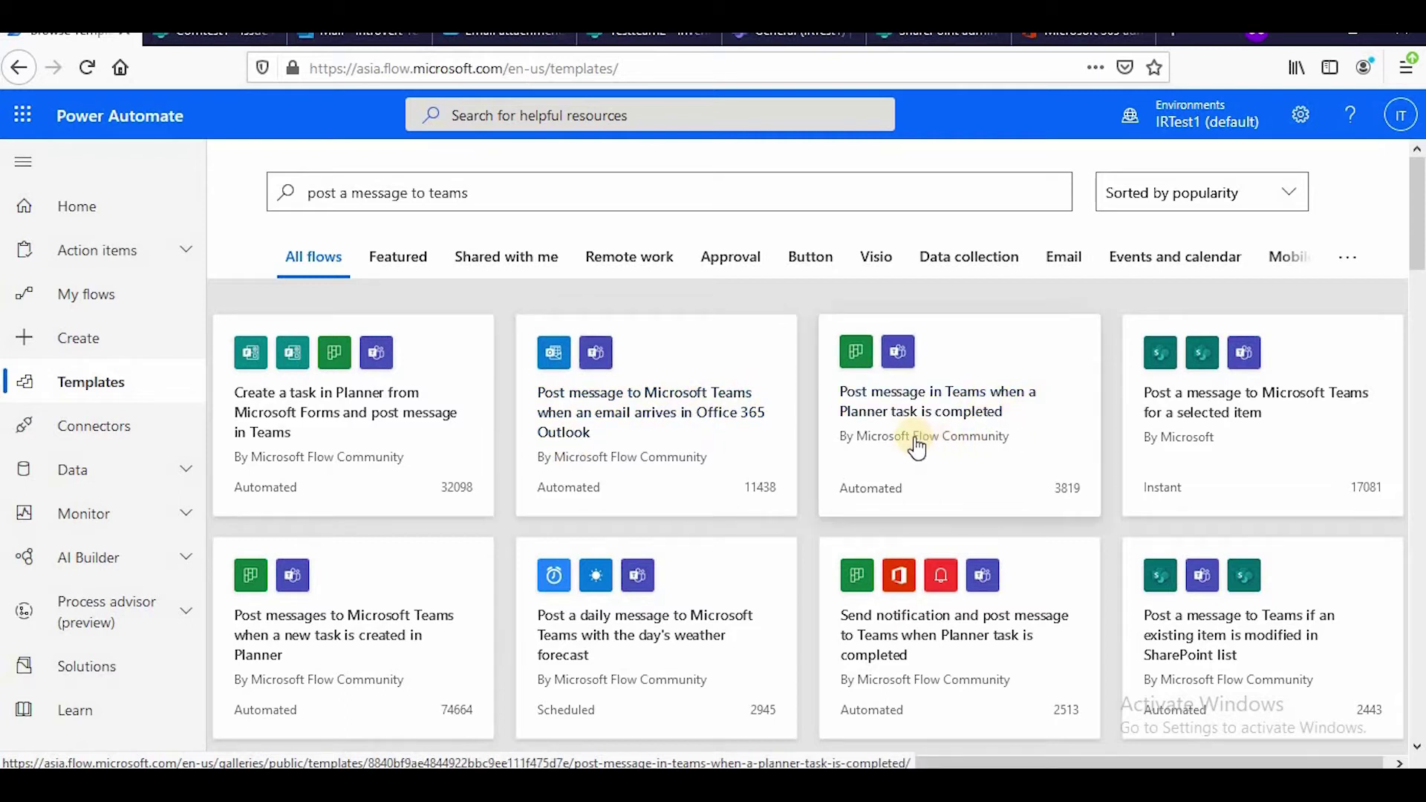
pyautogui.click(682, 192)
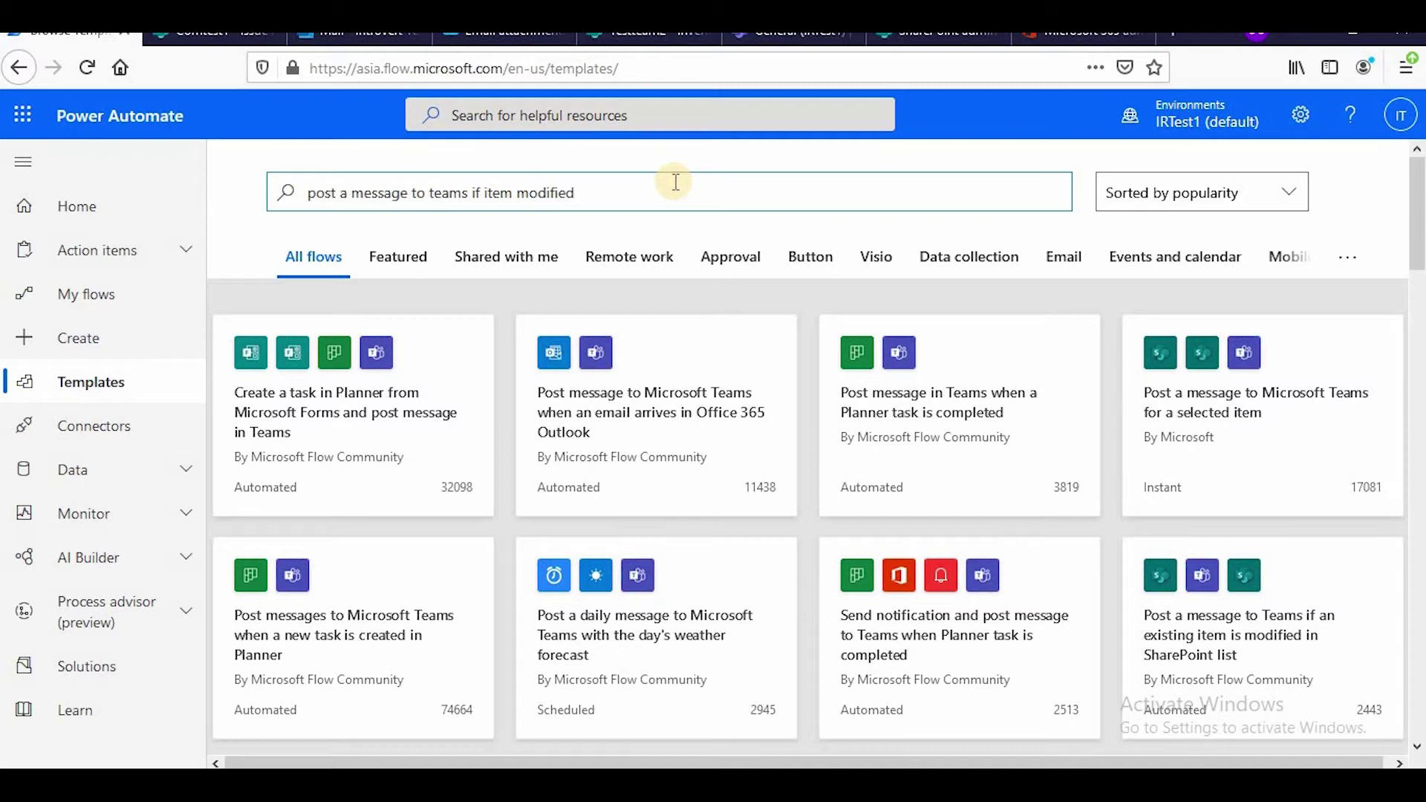
pyautogui.press('Return')
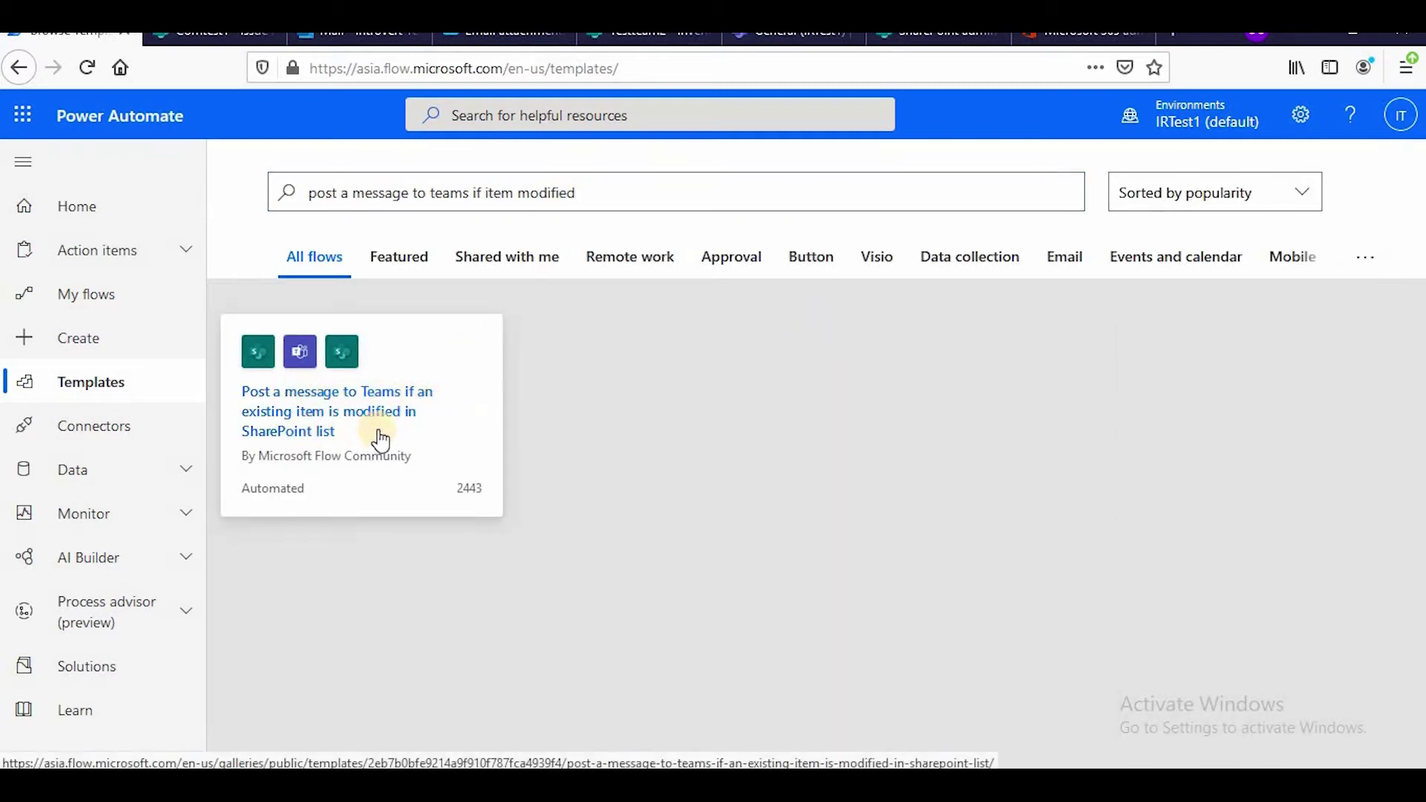
# Open the item-modified Teams post template and sign in its Microsoft Teams connection
pyautogui.click(427, 434)
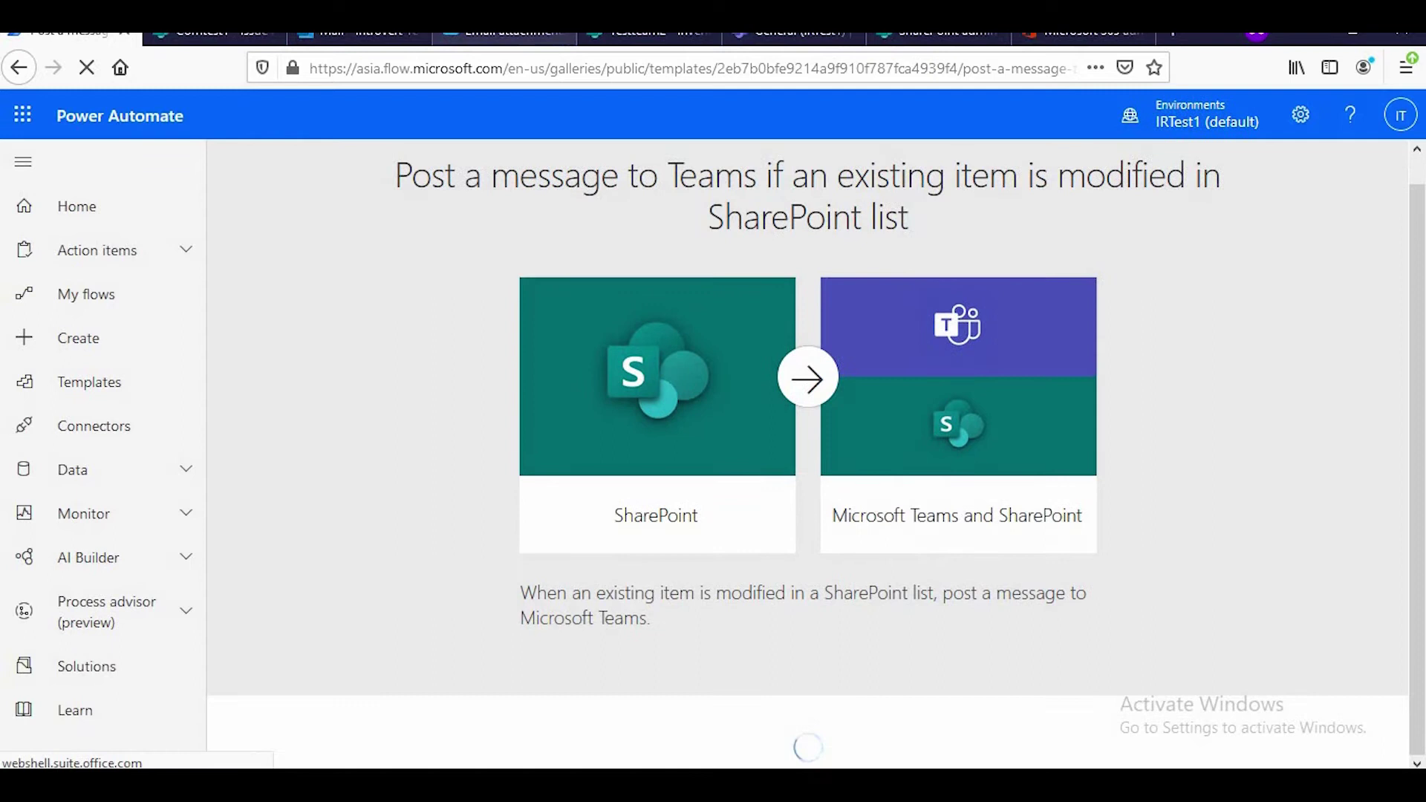
pyautogui.click(647, 37)
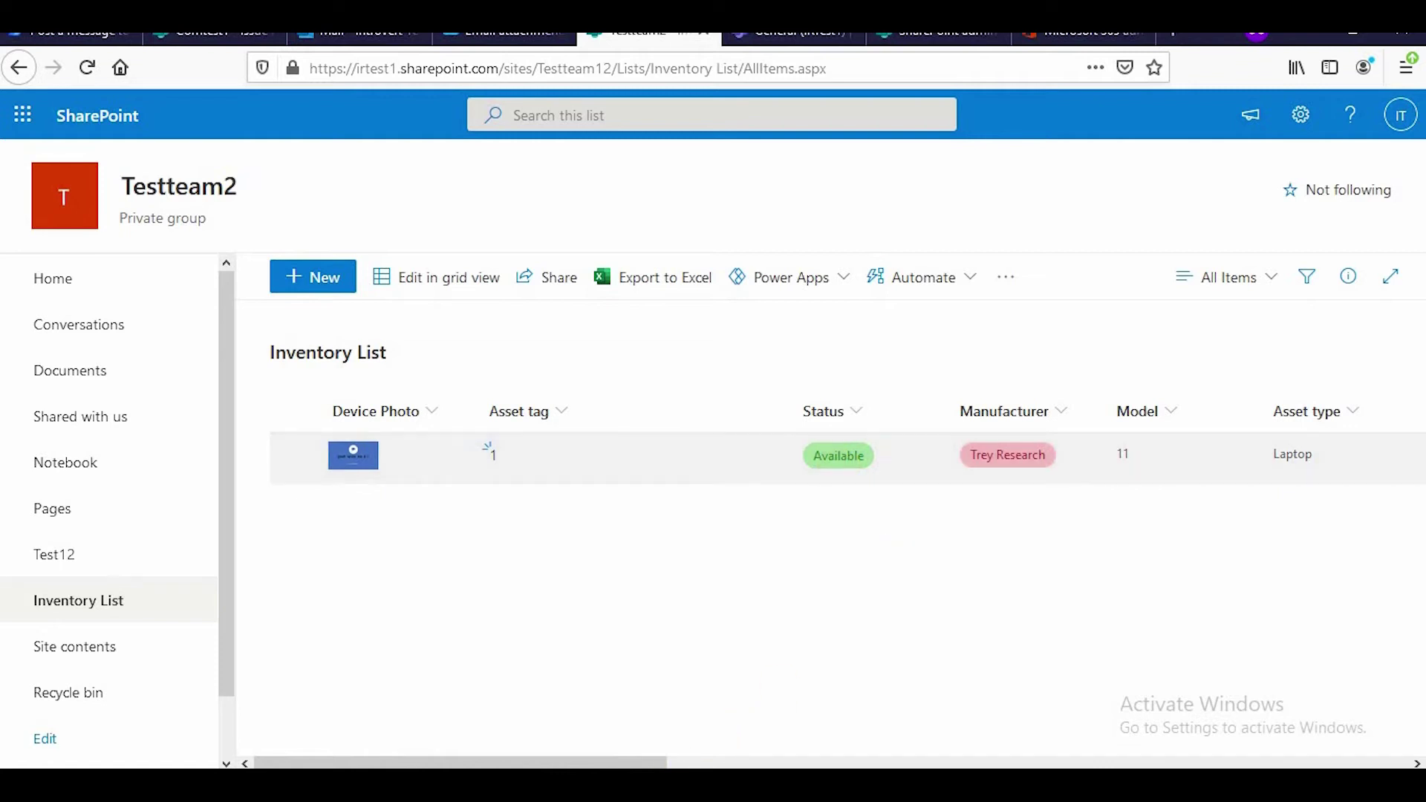
pyautogui.moveTo(614, 763); pyautogui.dragTo(452, 738)
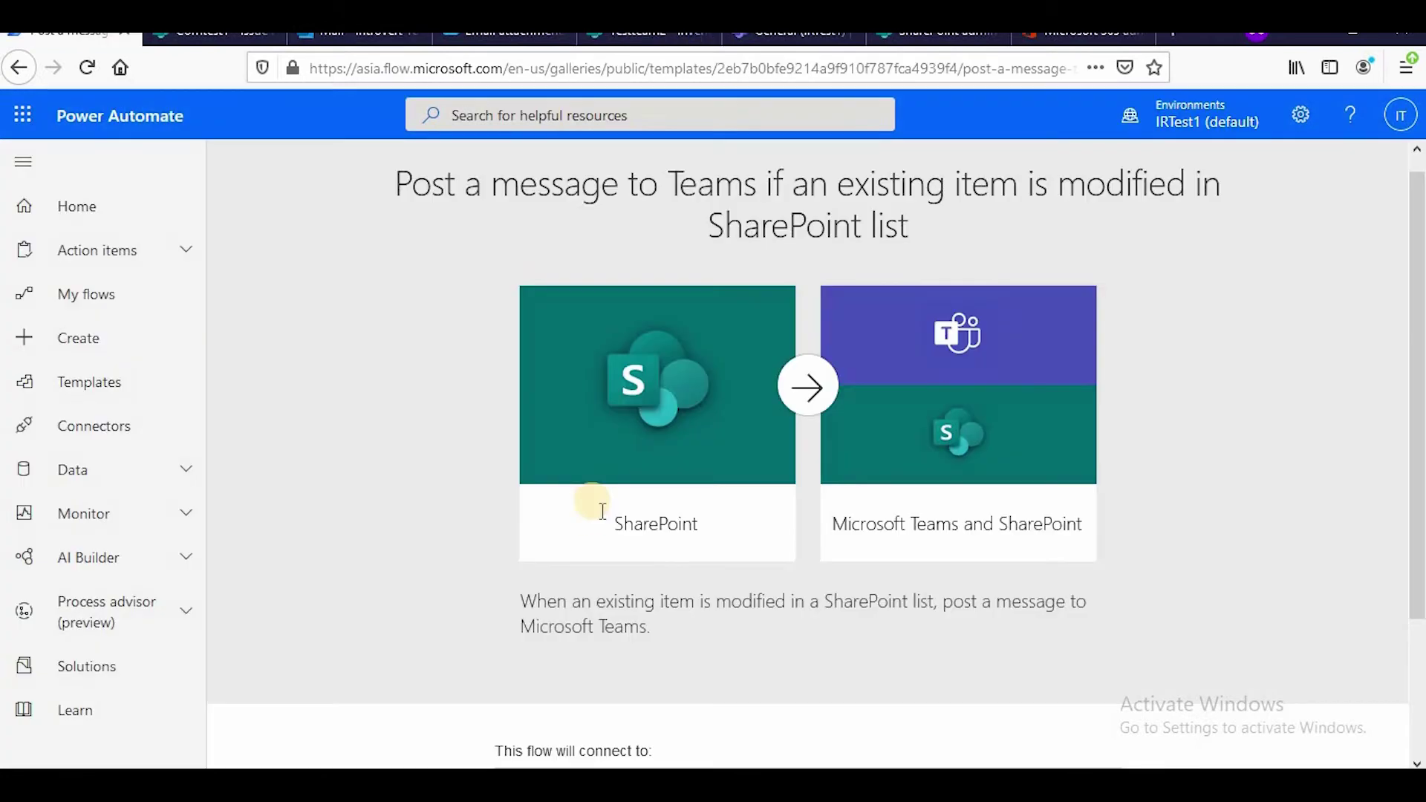
pyautogui.scroll(-3, 592, 509)
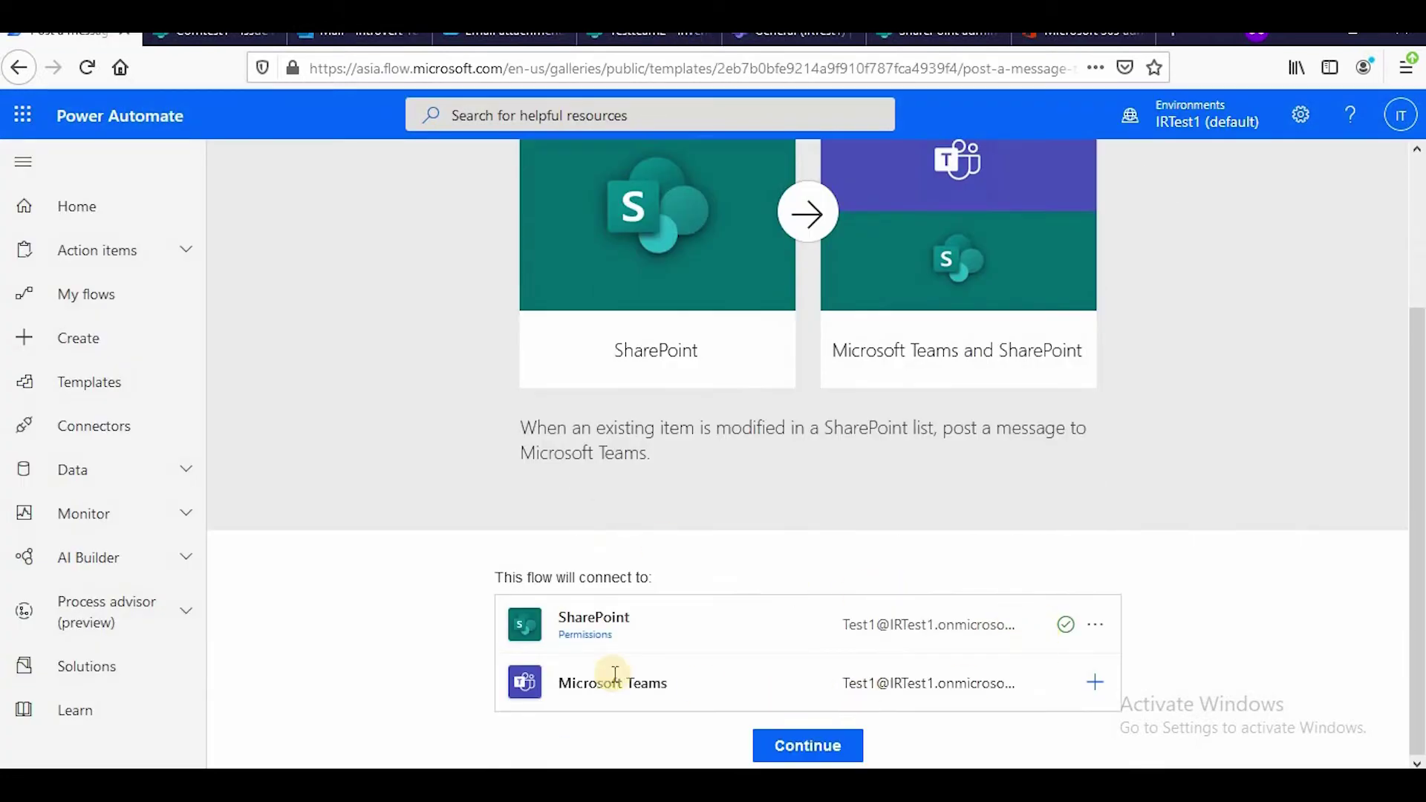
pyautogui.click(1097, 683)
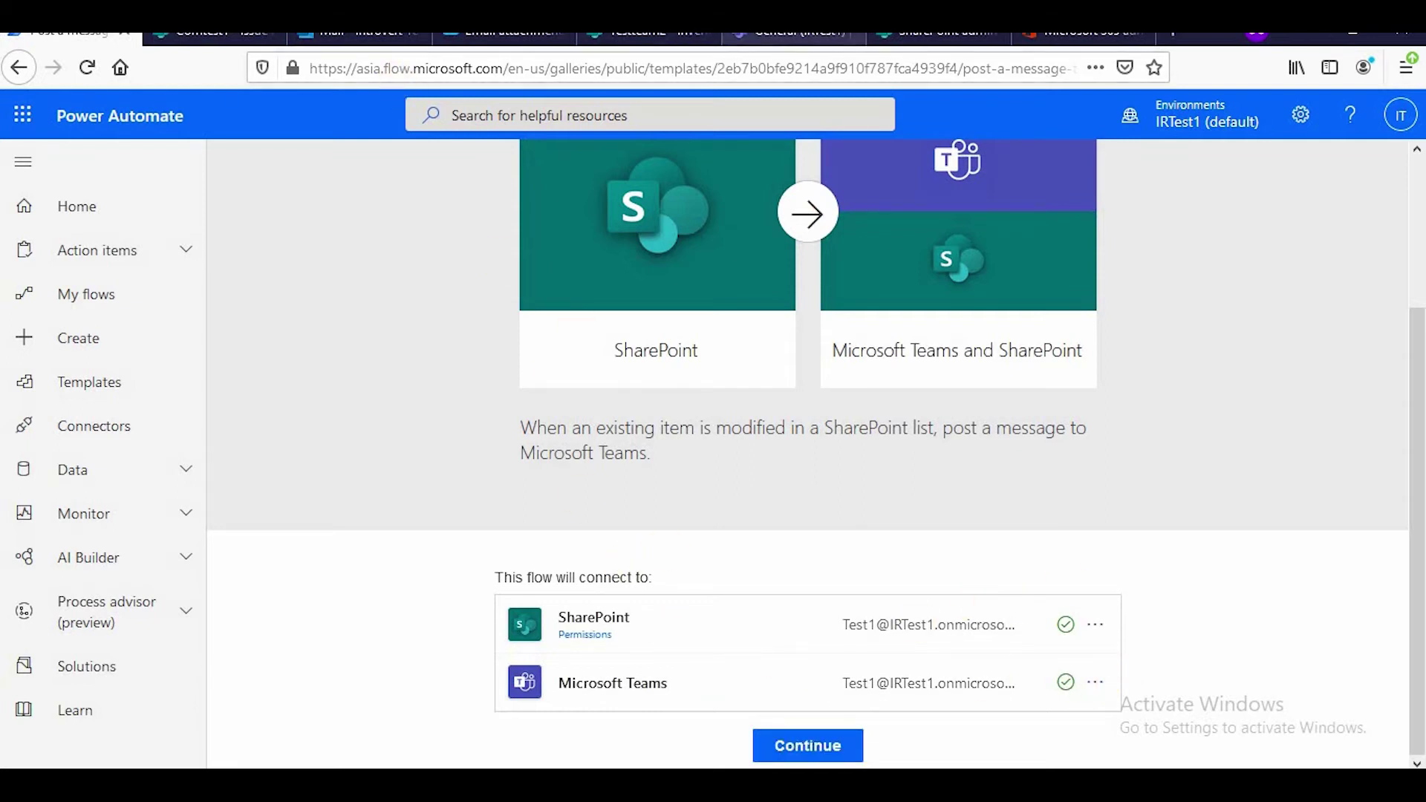
pyautogui.click(791, 35)
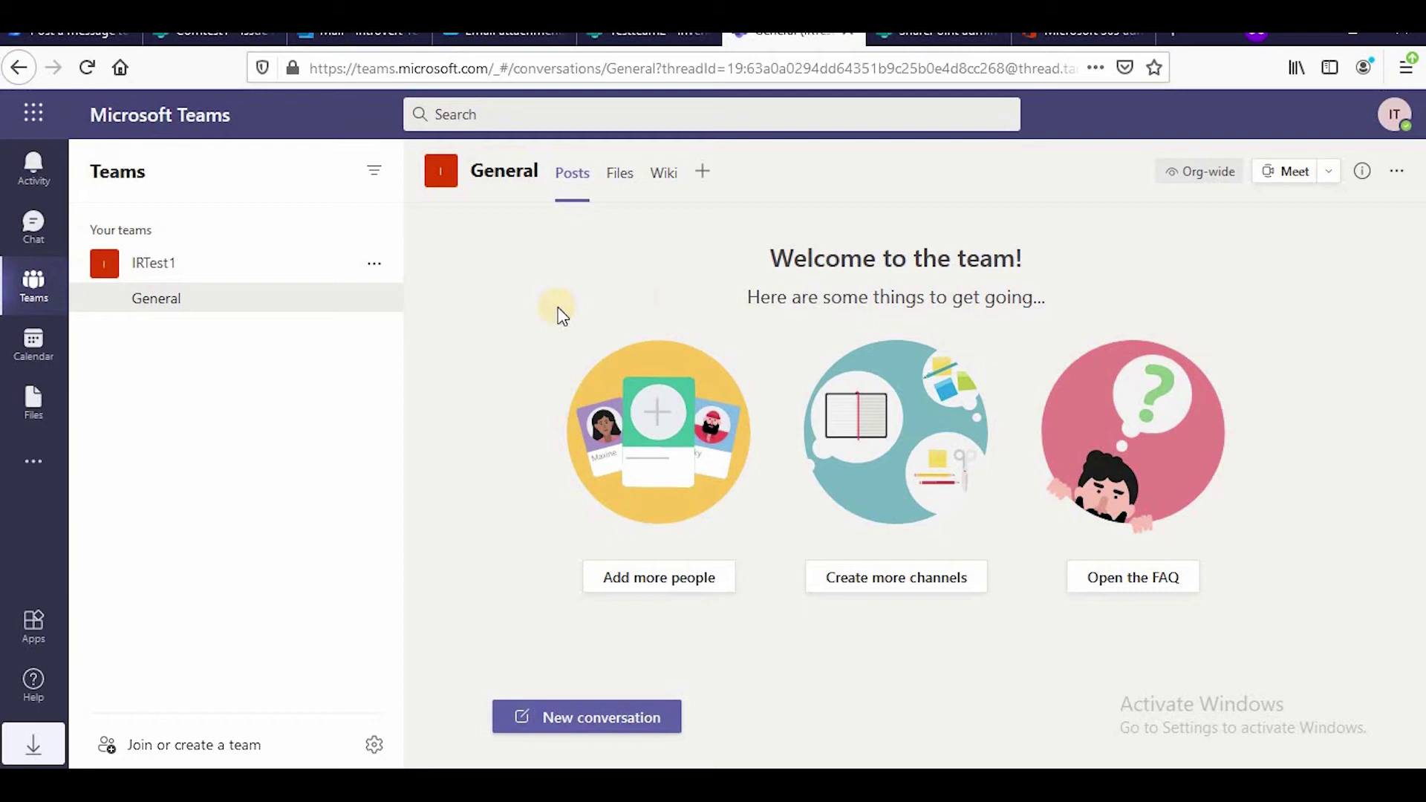
# From IRTest1's options menu, add a standard channel named 'Testing'
pyautogui.click(373, 266)
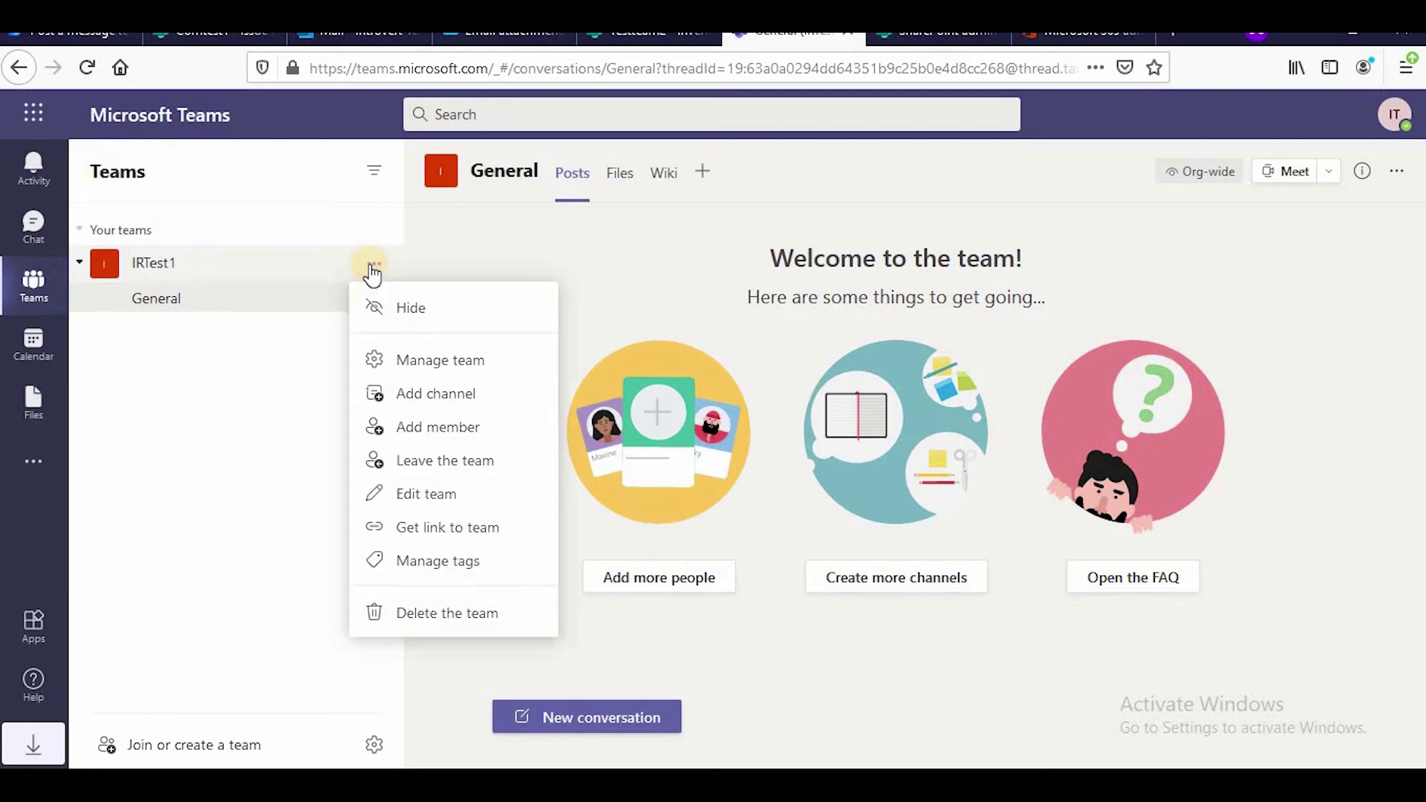
pyautogui.click(492, 395)
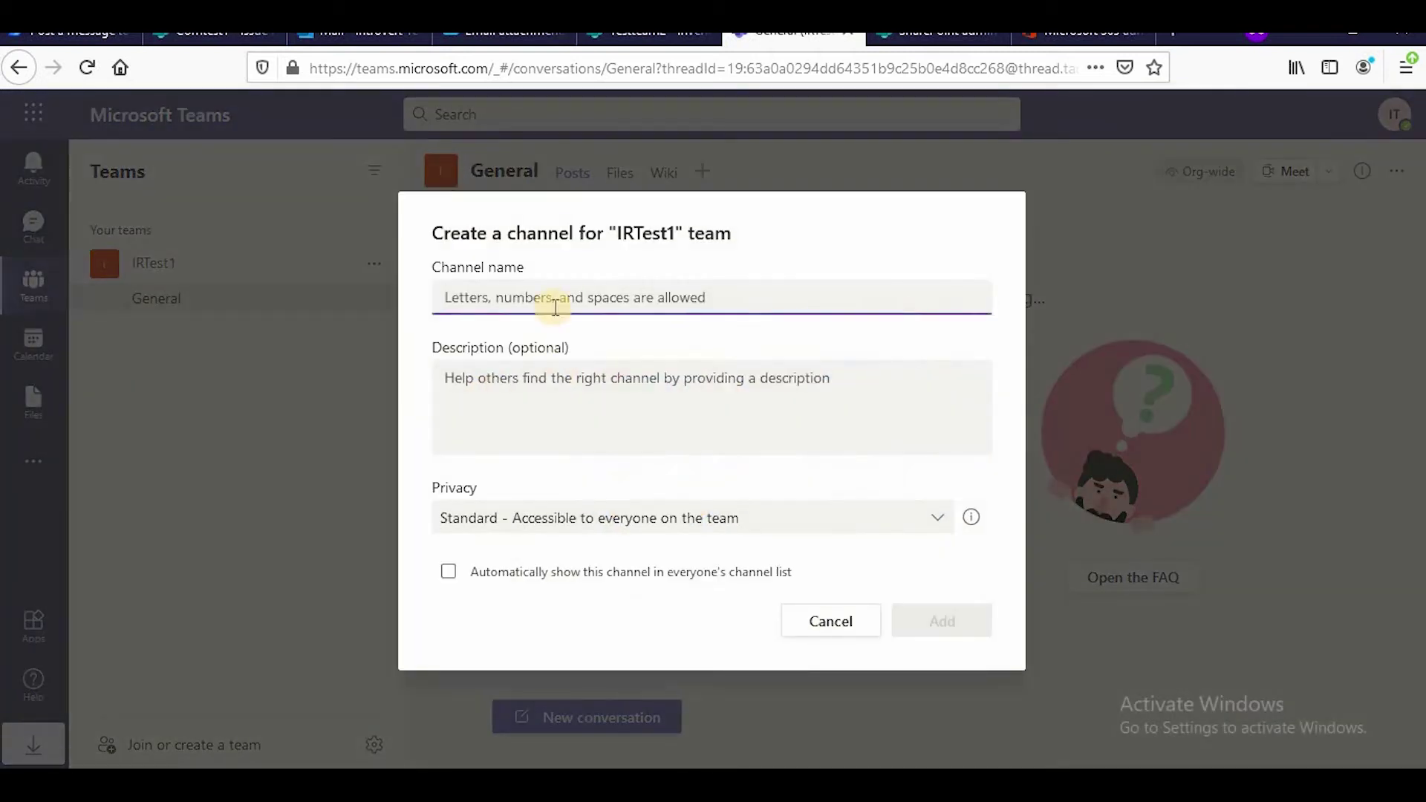
pyautogui.write('Testing')
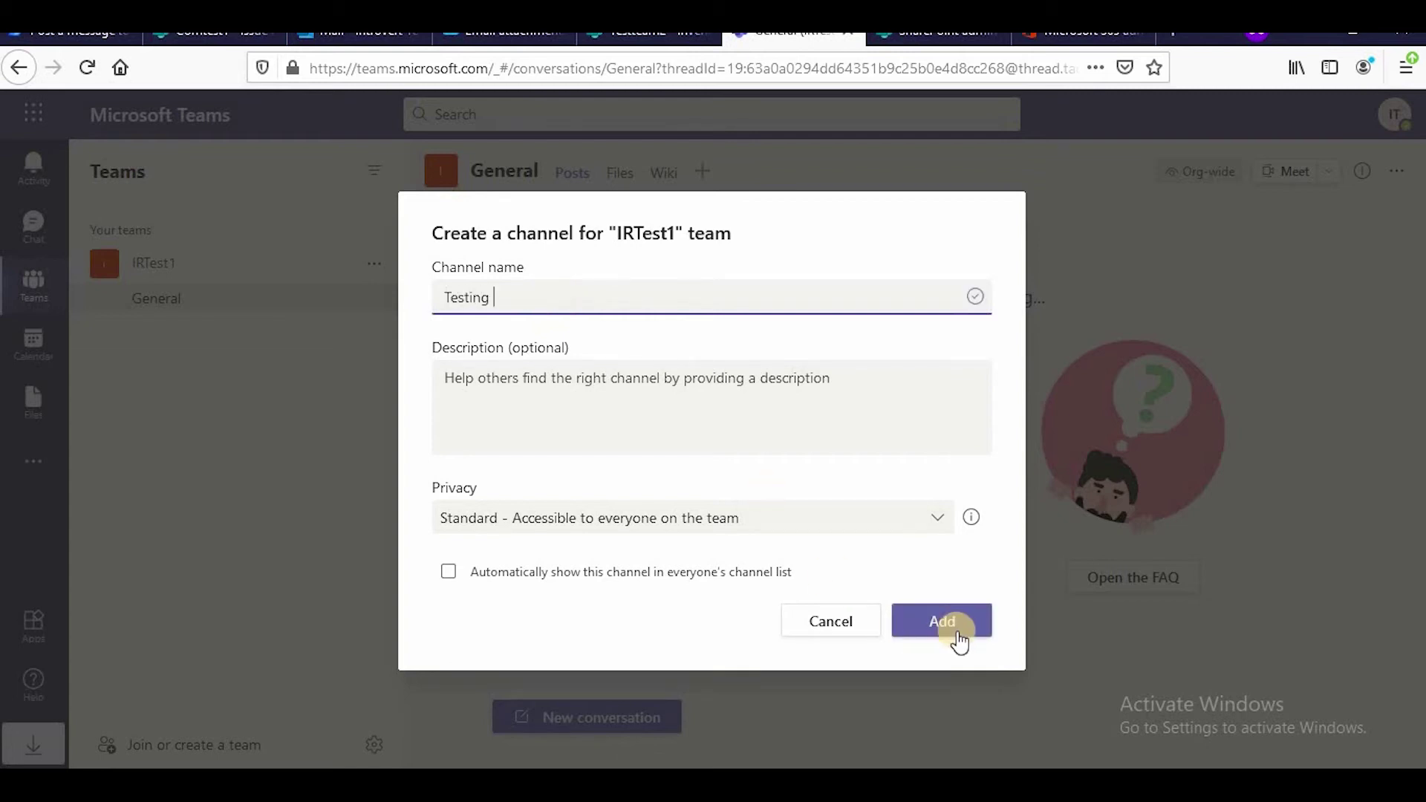
pyautogui.click(957, 637)
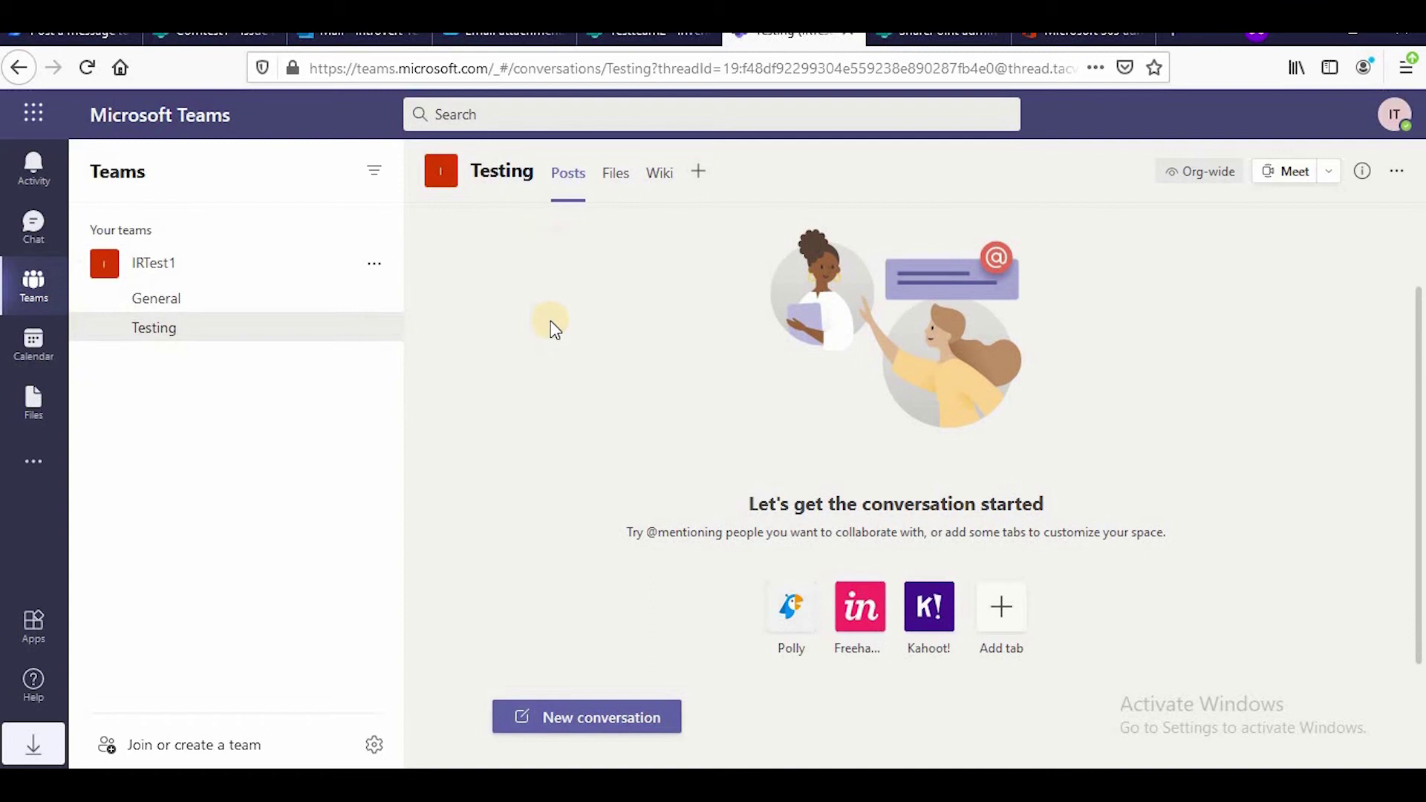
# Create the flow and set its trigger to the Testteam2 site's Inventory List
pyautogui.click(74, 34)
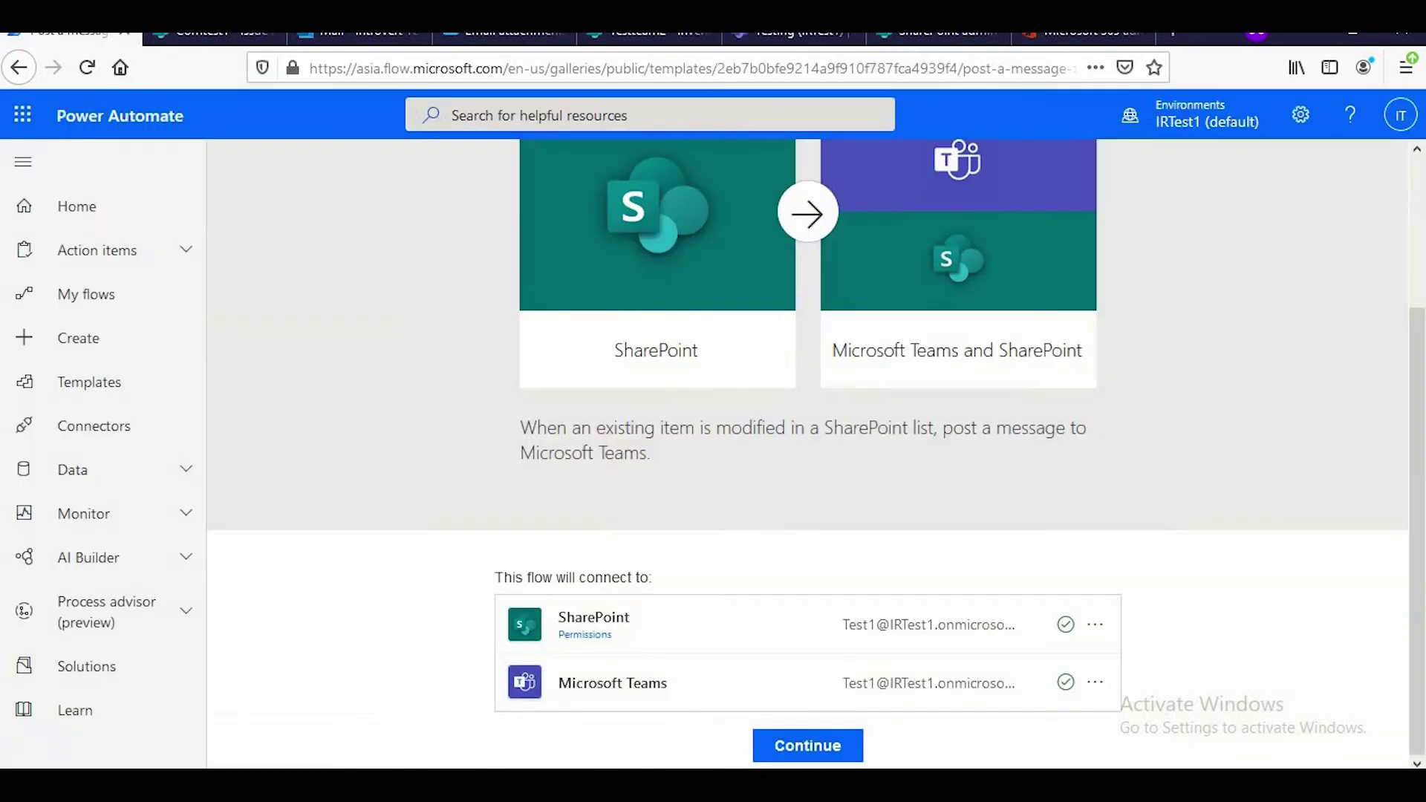
pyautogui.click(810, 750)
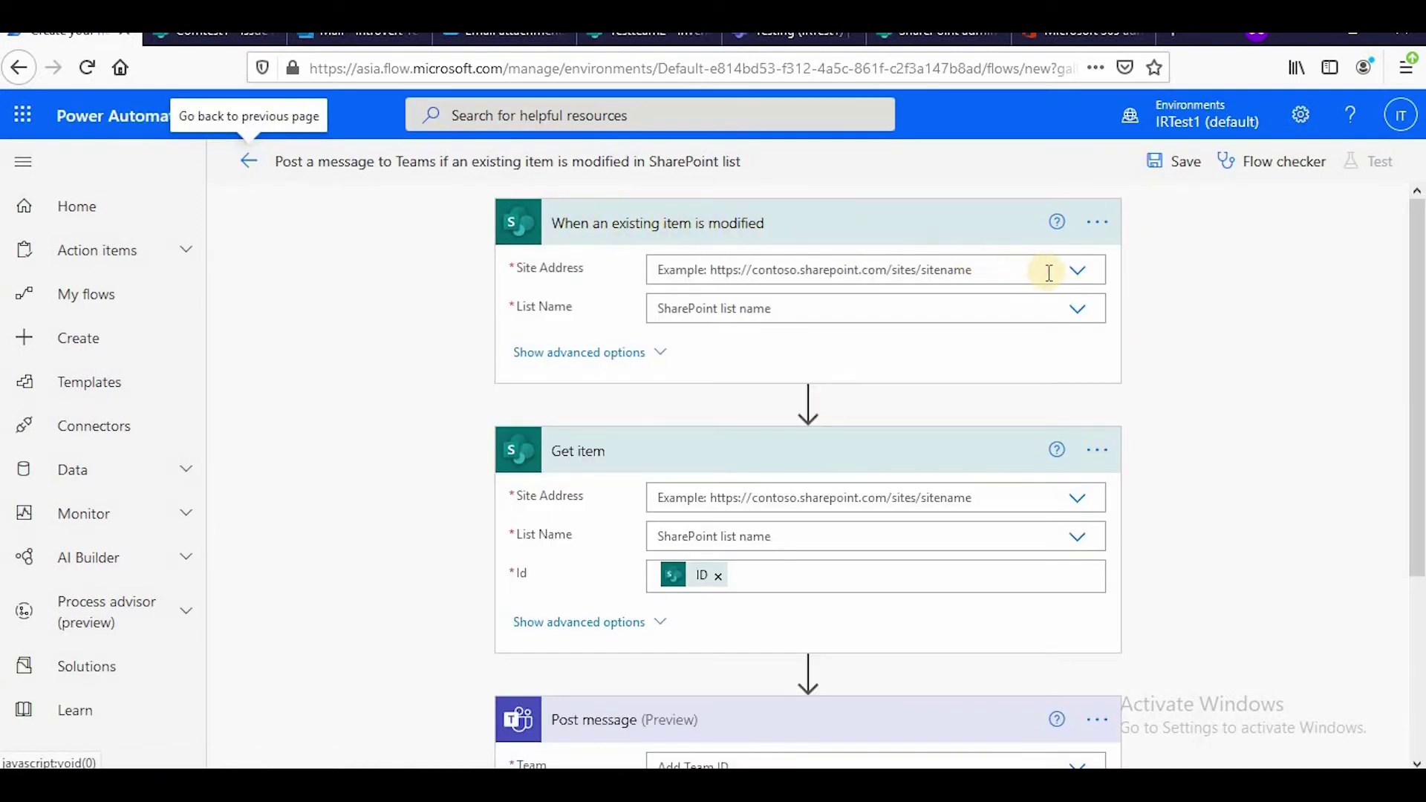
pyautogui.click(1075, 279)
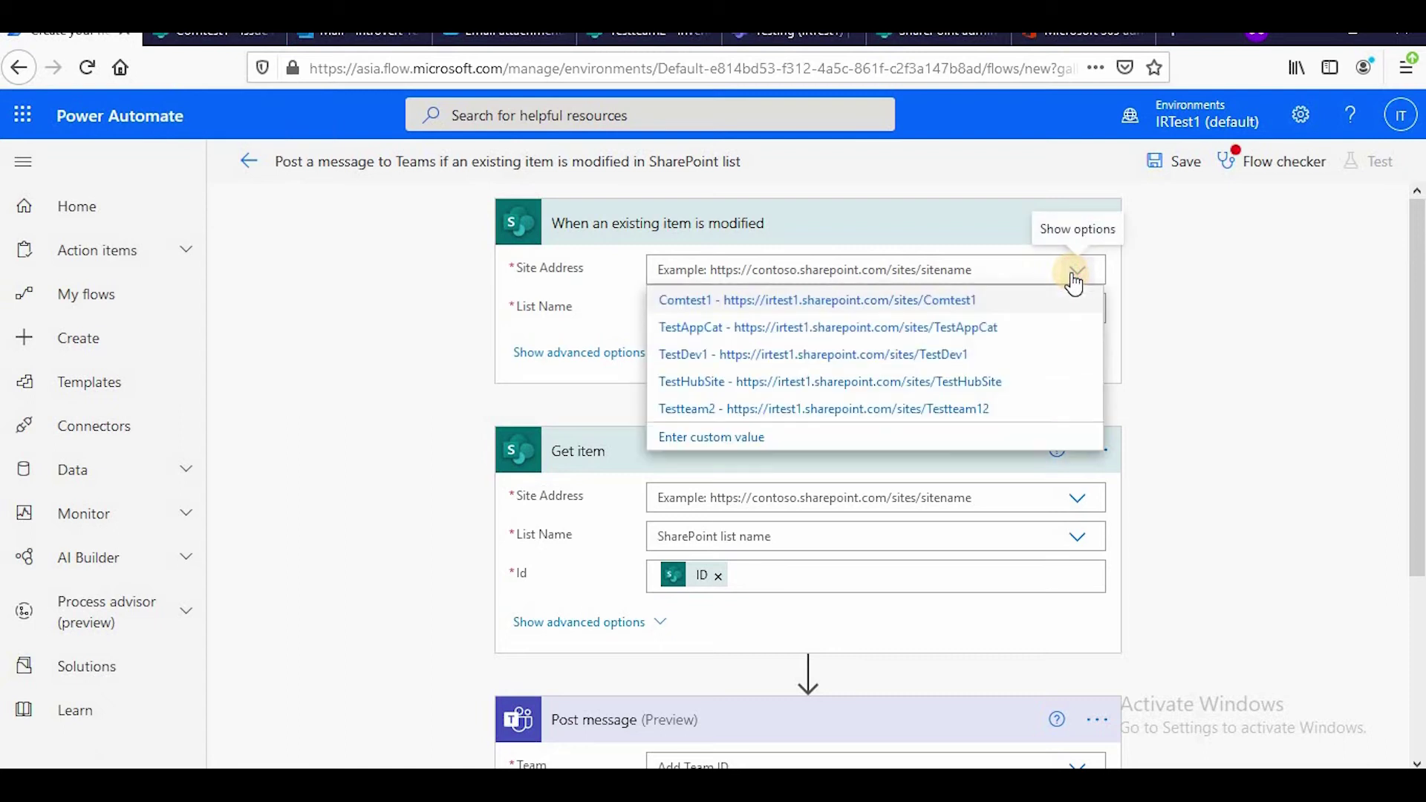
pyautogui.click(958, 411)
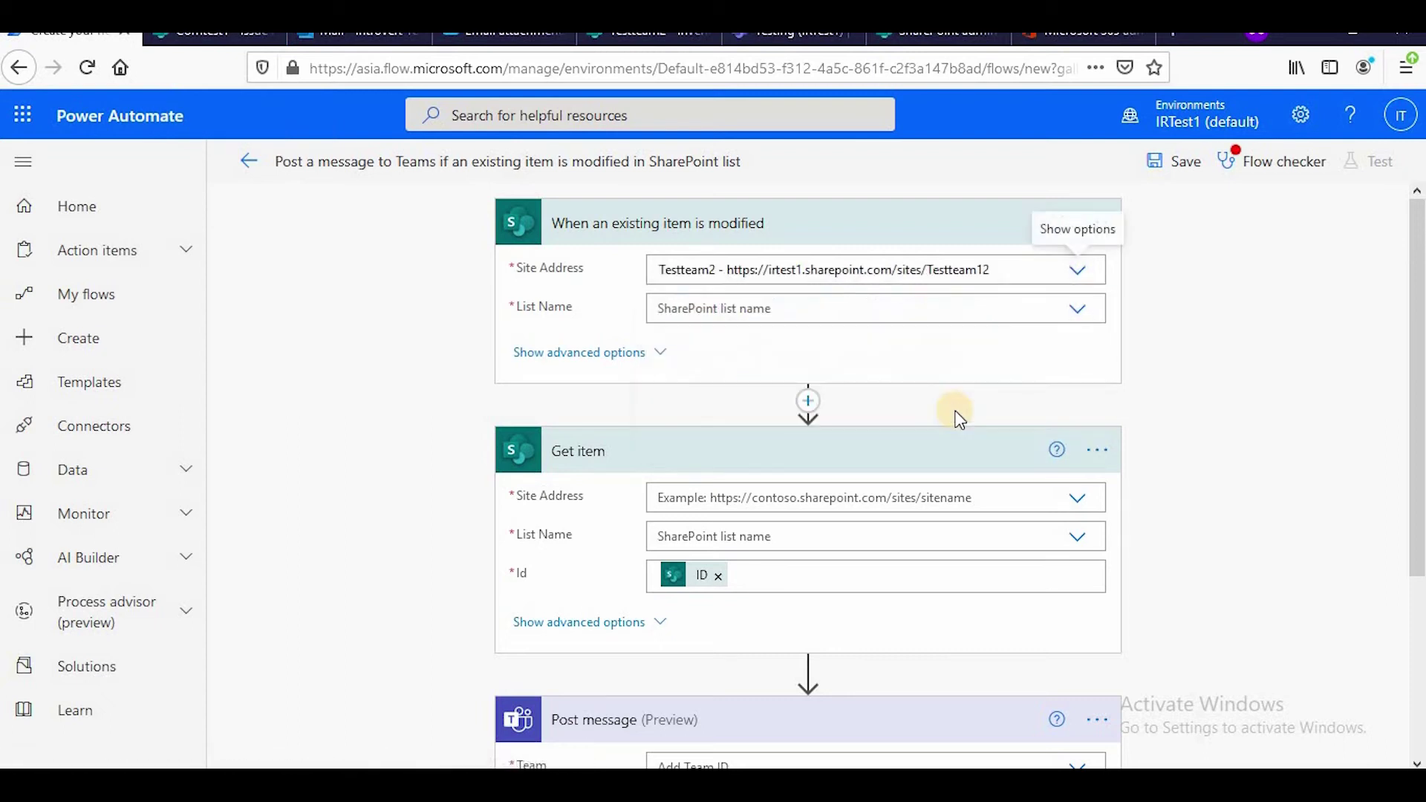
pyautogui.click(1077, 309)
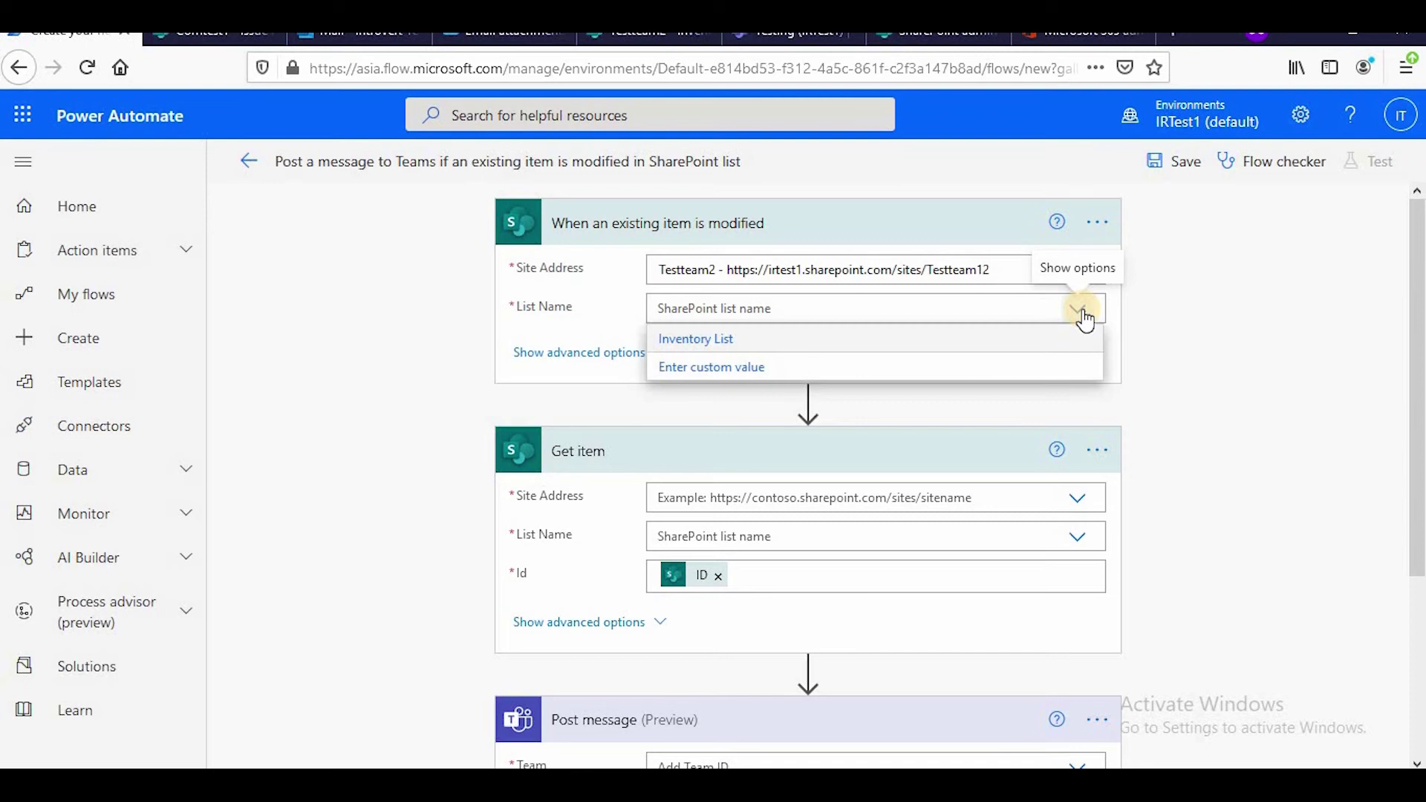
pyautogui.click(700, 341)
pyautogui.click(643, 34)
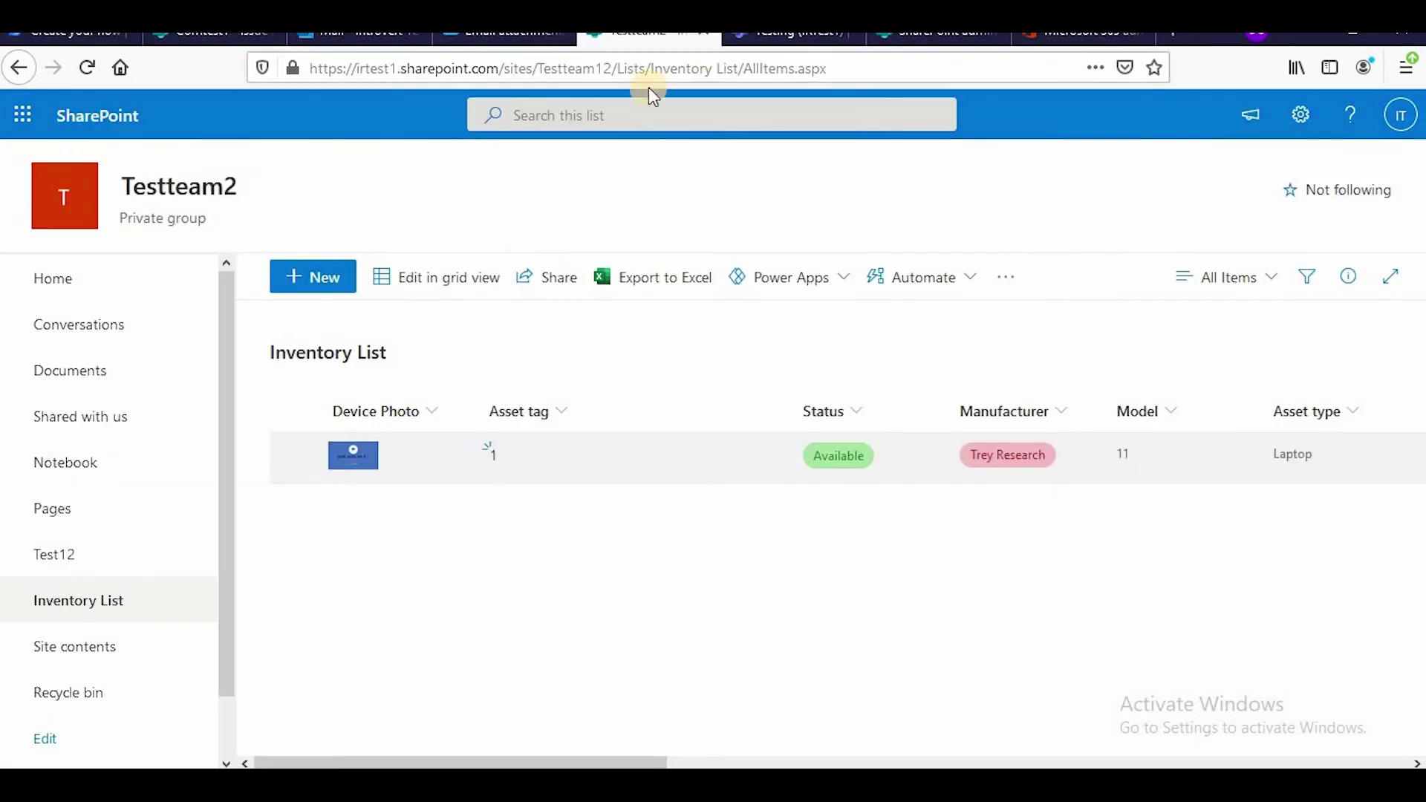
pyautogui.doubleClick(674, 68)
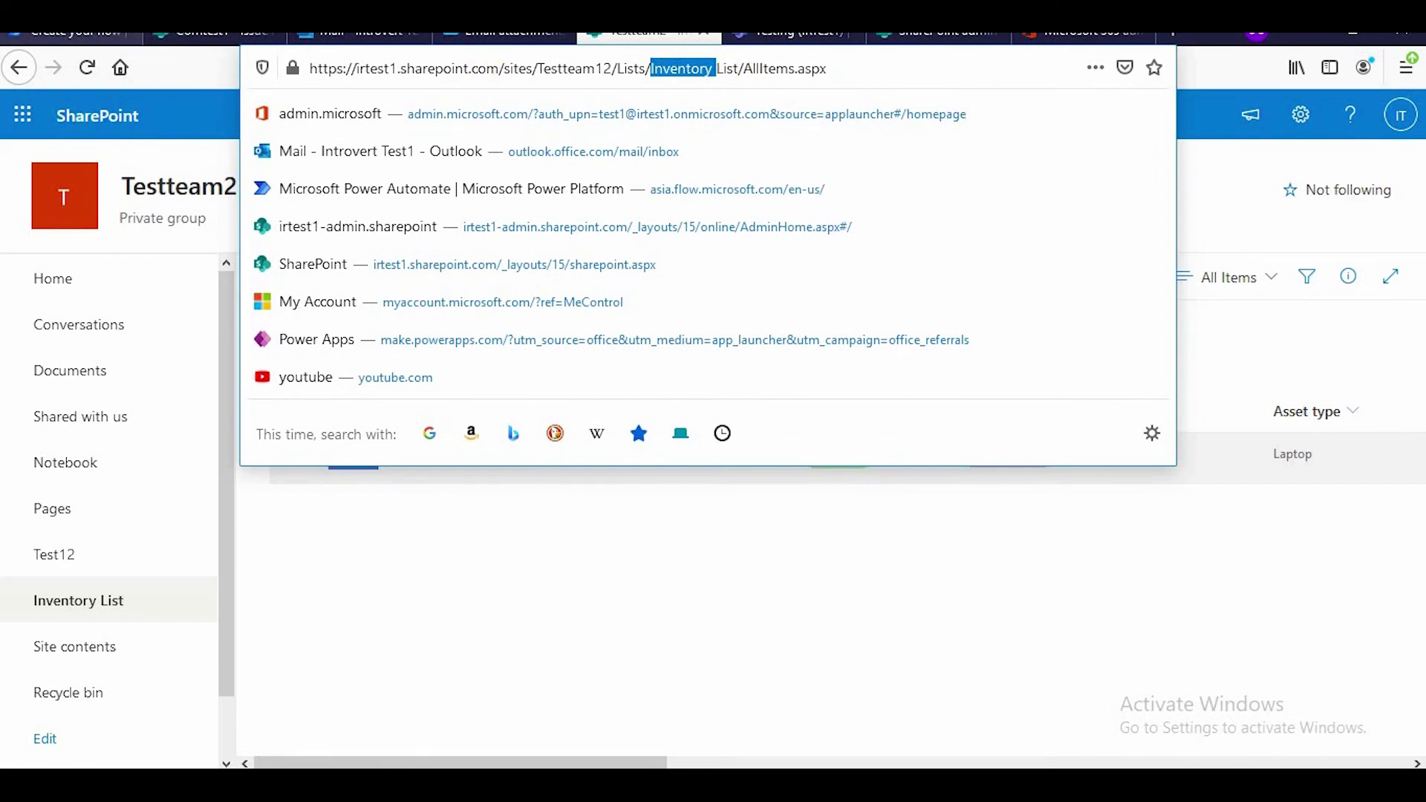
pyautogui.click(70, 33)
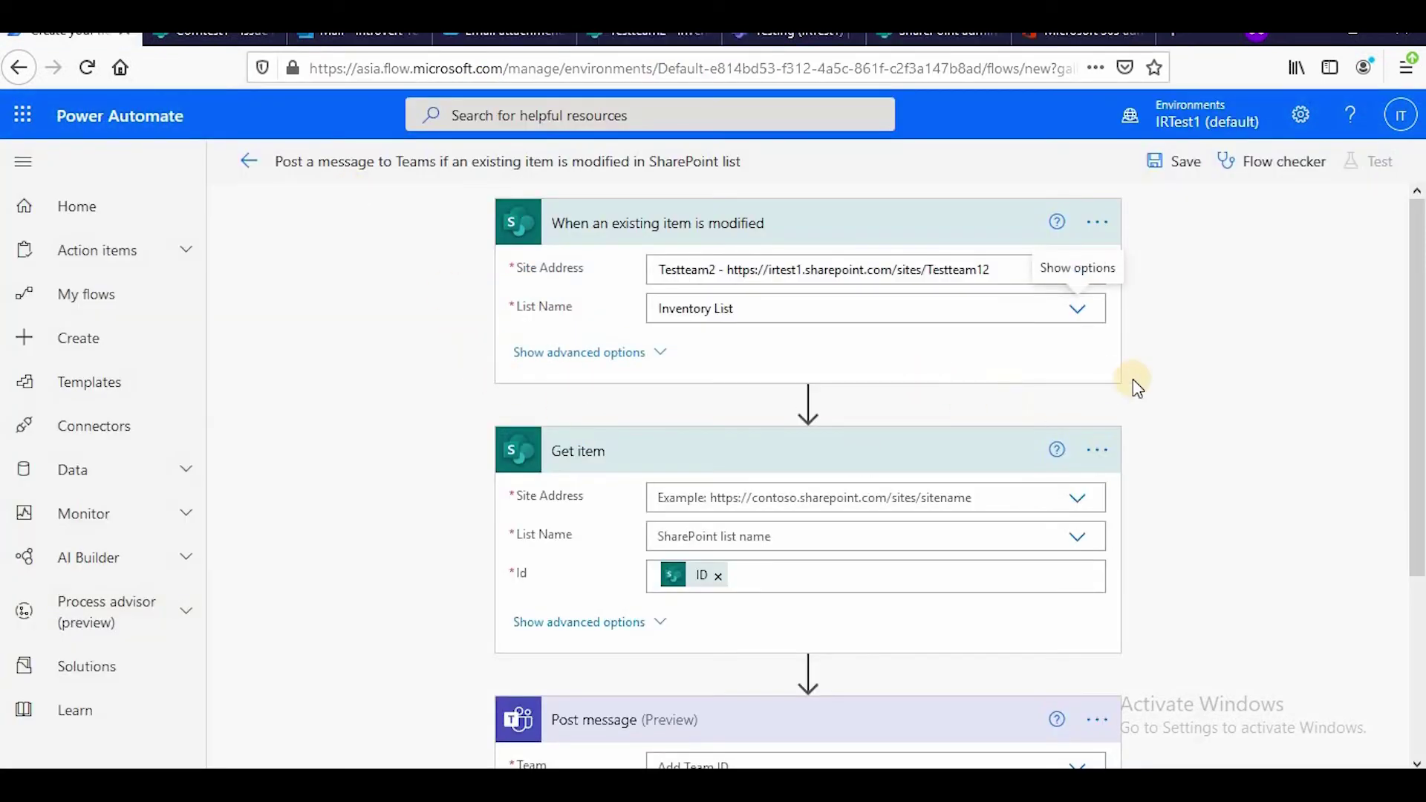
# Point the Get item step at Testteam2's Inventory List
pyautogui.scroll(-3, 1148, 409)
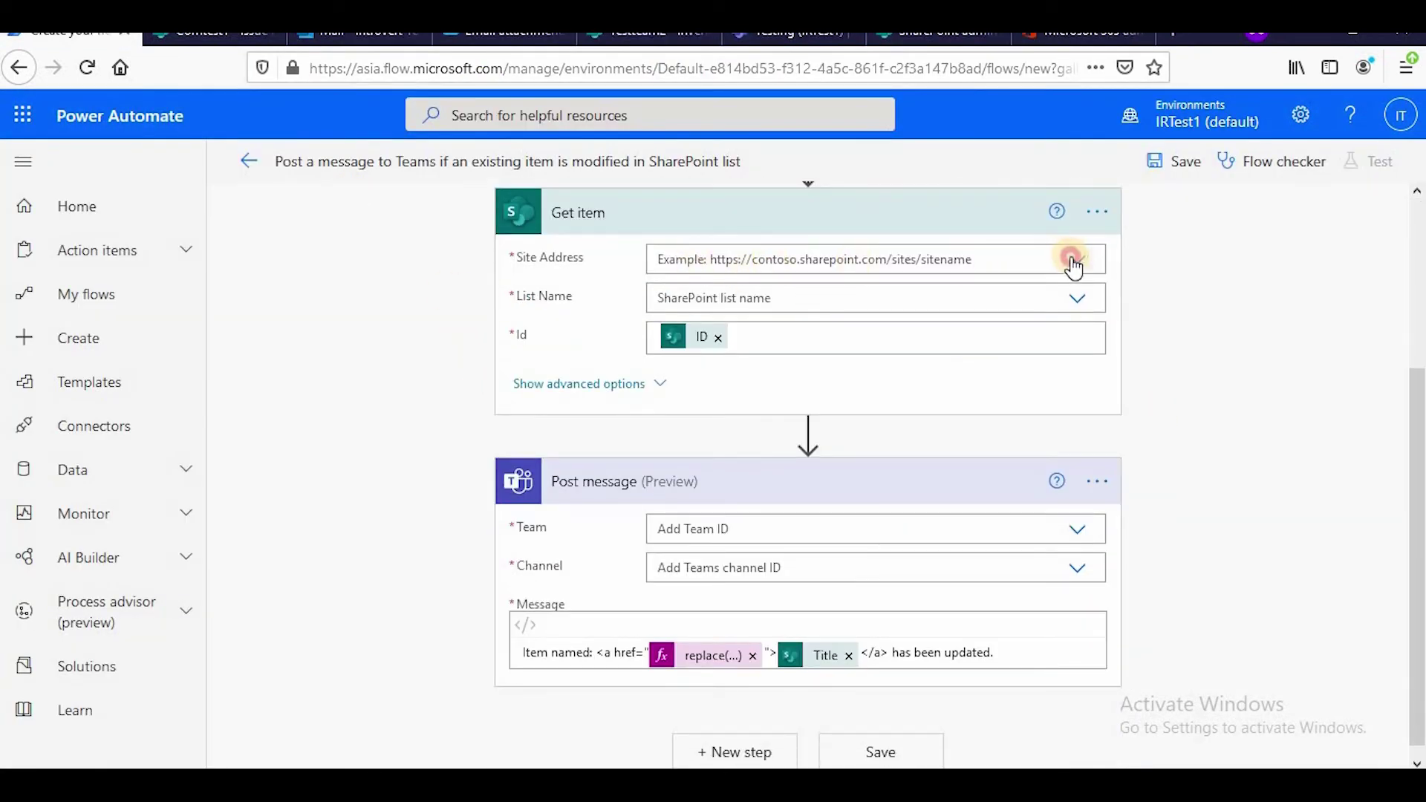
pyautogui.click(1073, 261)
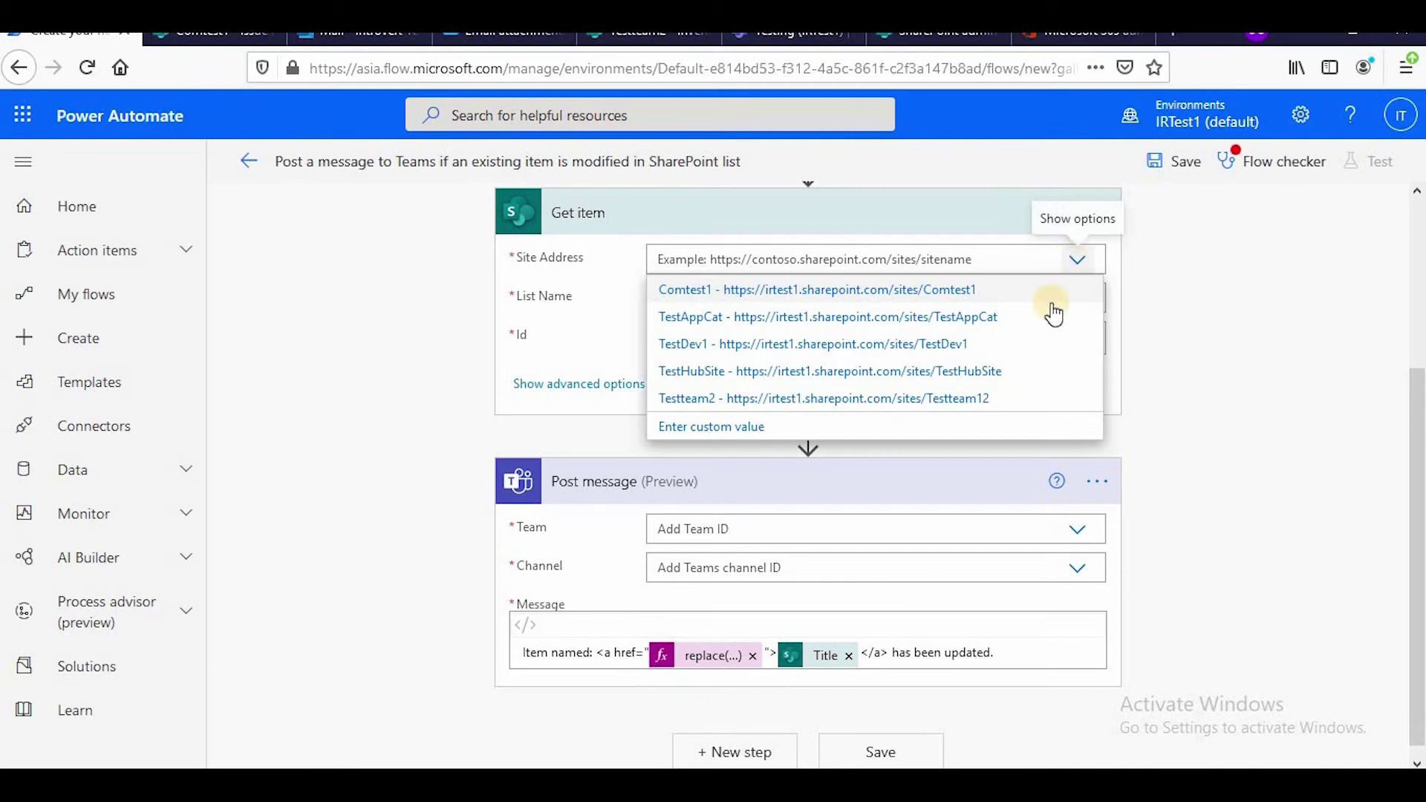
pyautogui.click(970, 397)
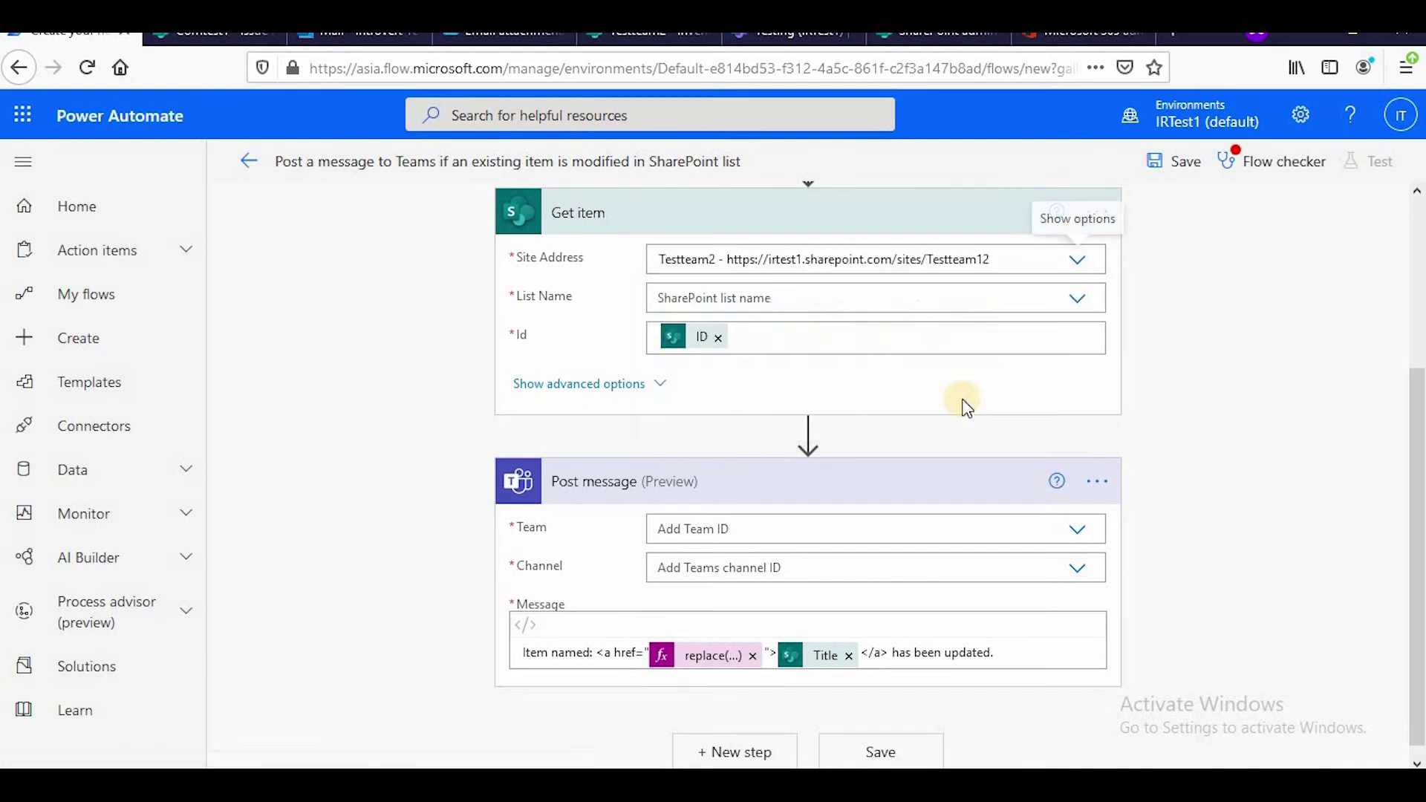
pyautogui.click(1077, 298)
pyautogui.click(696, 328)
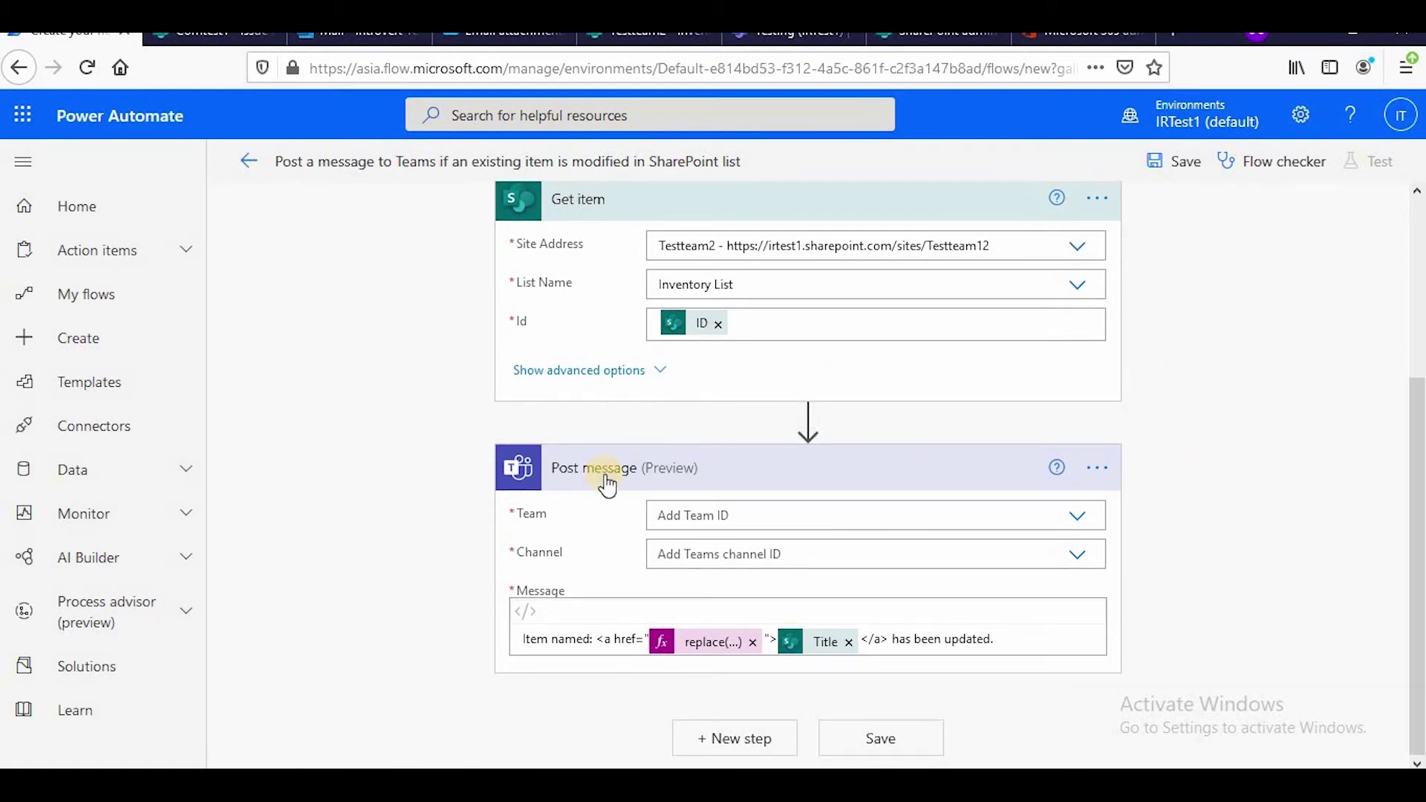
# Set the Teams post to team IRTest1, channel Testing
pyautogui.click(1078, 517)
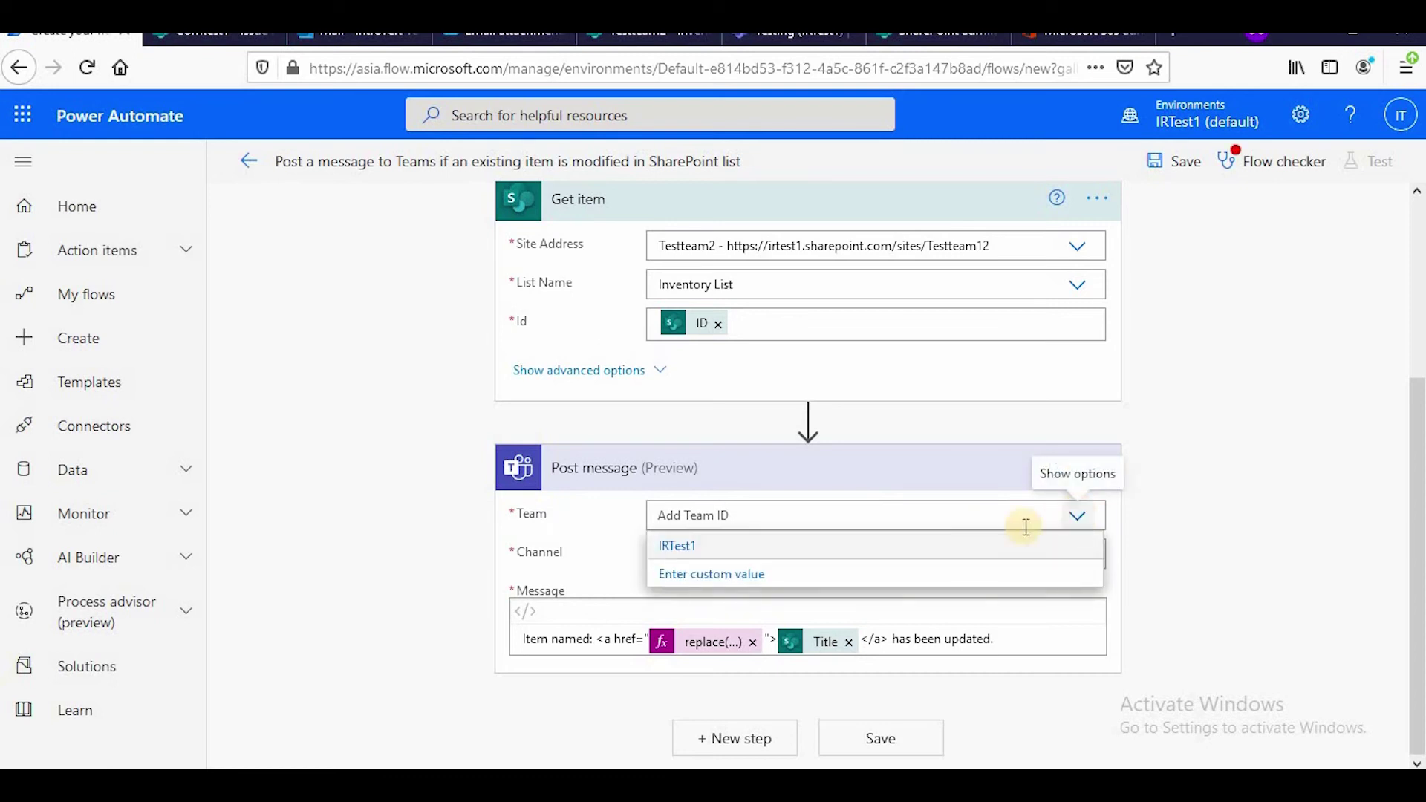
pyautogui.click(850, 547)
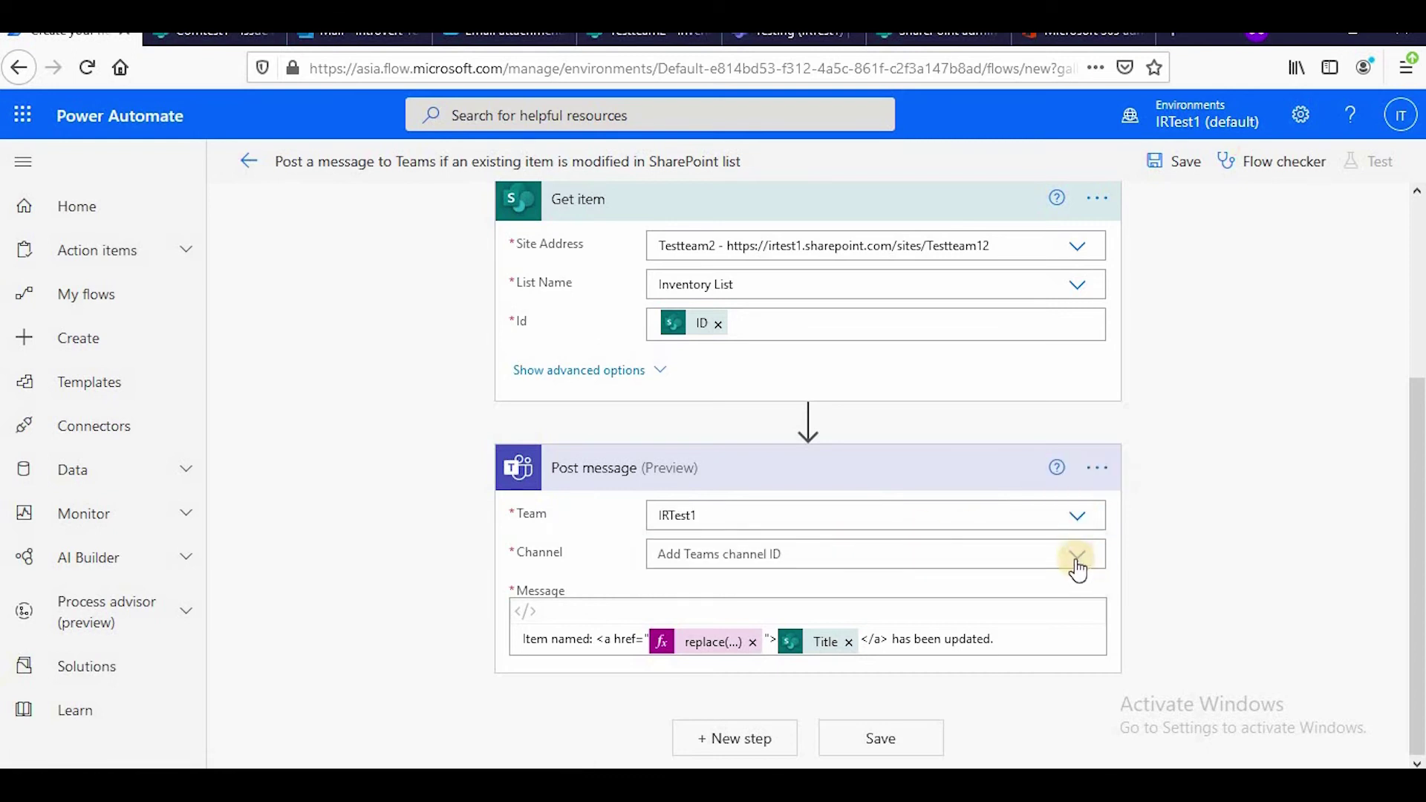
pyautogui.click(1077, 556)
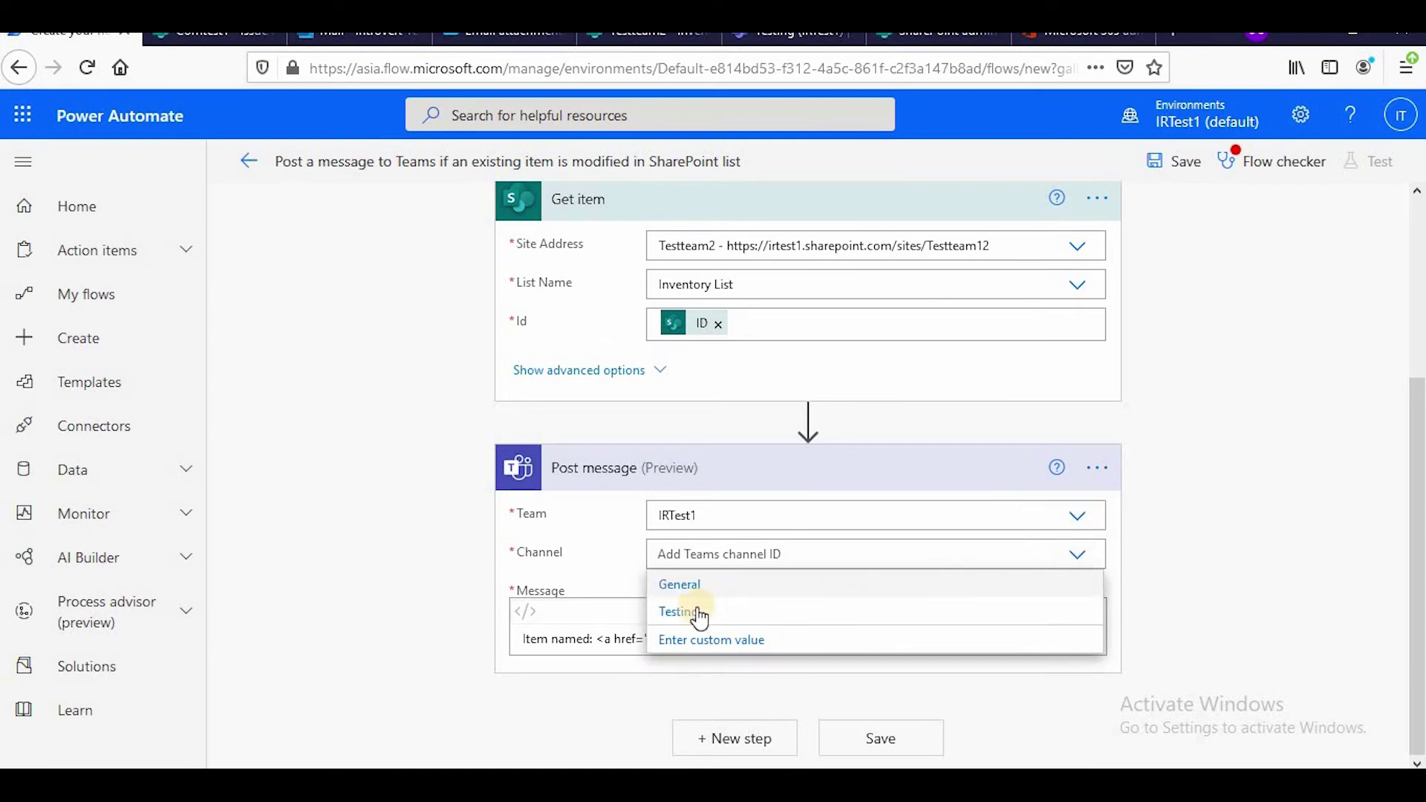
pyautogui.click(676, 616)
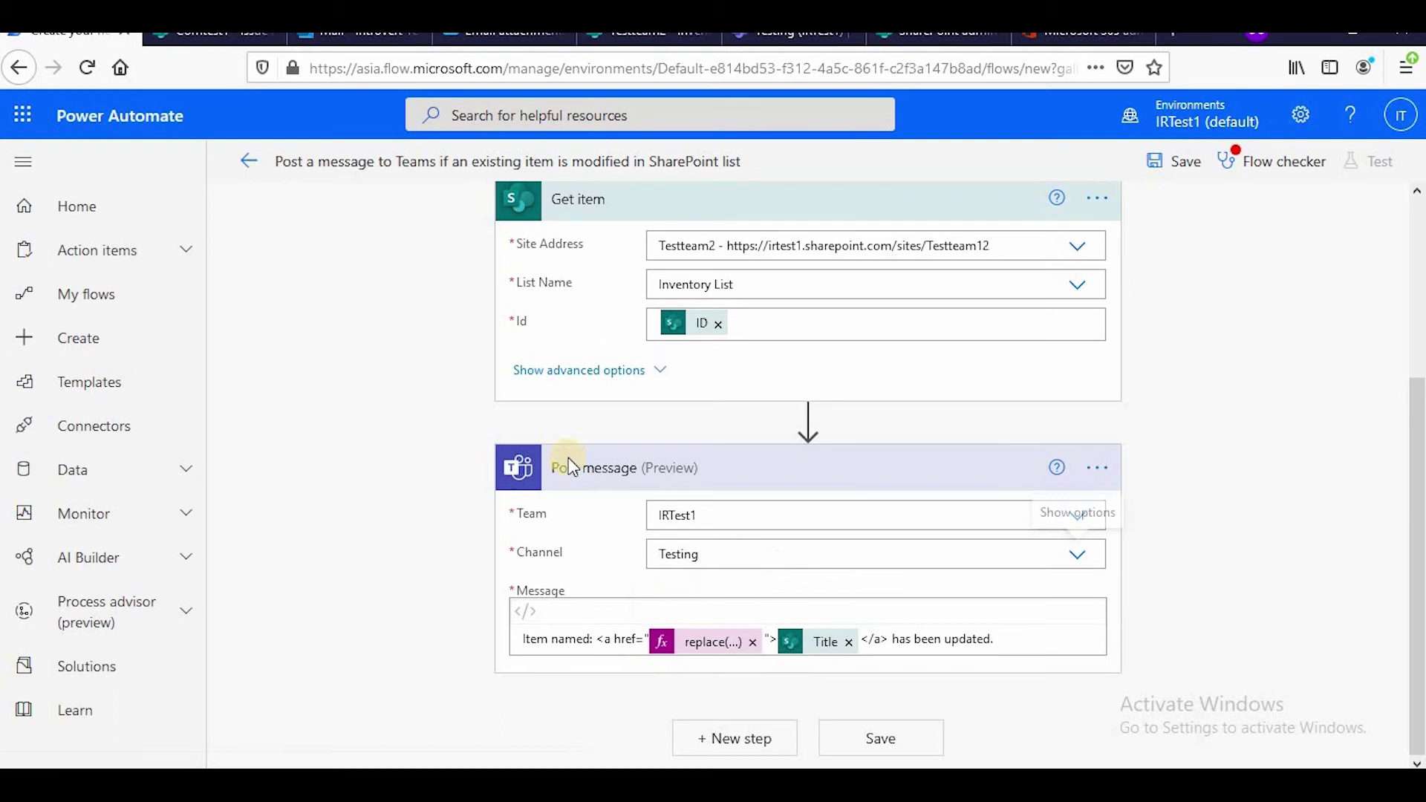
# Check that the Testing channel in Teams still has no posts
pyautogui.click(787, 33)
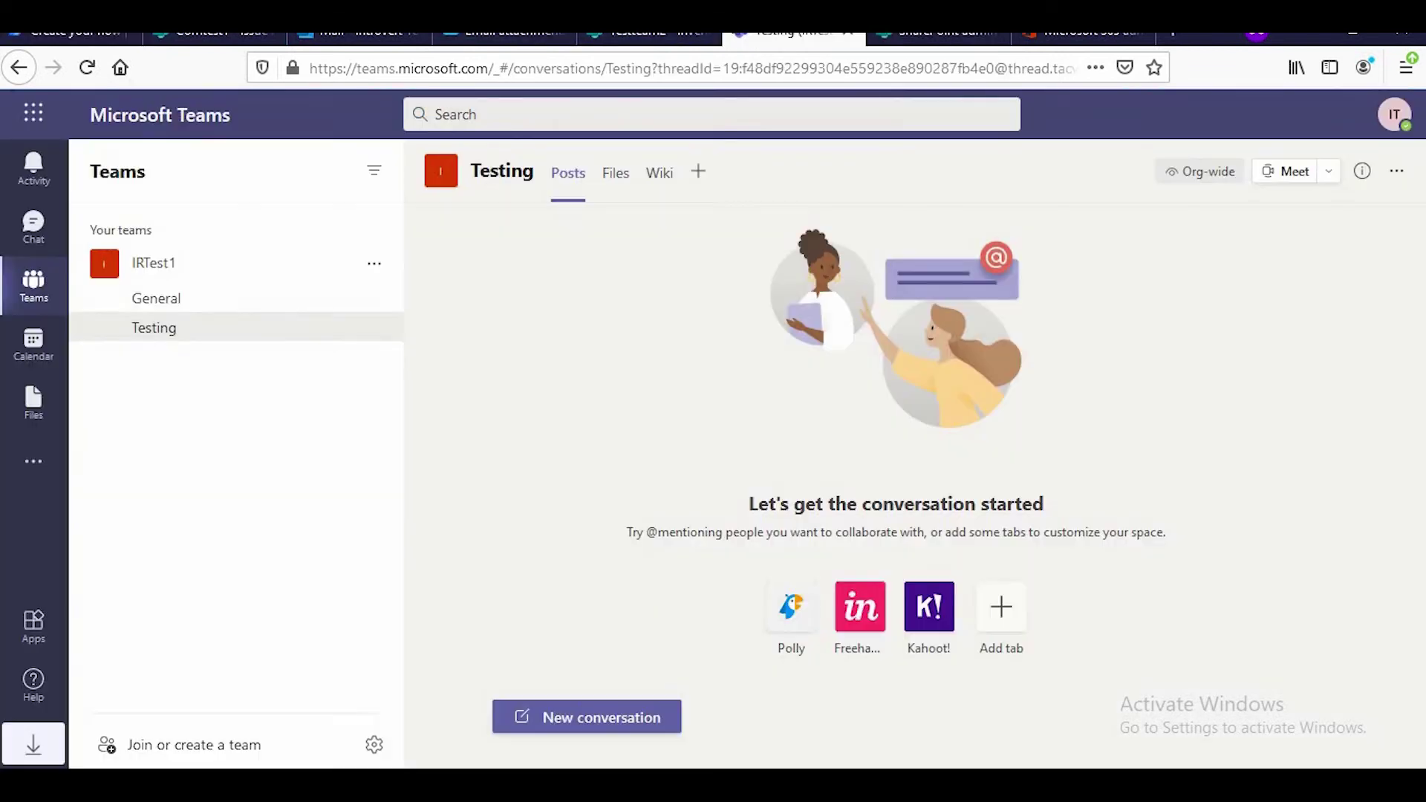
pyautogui.click(138, 345)
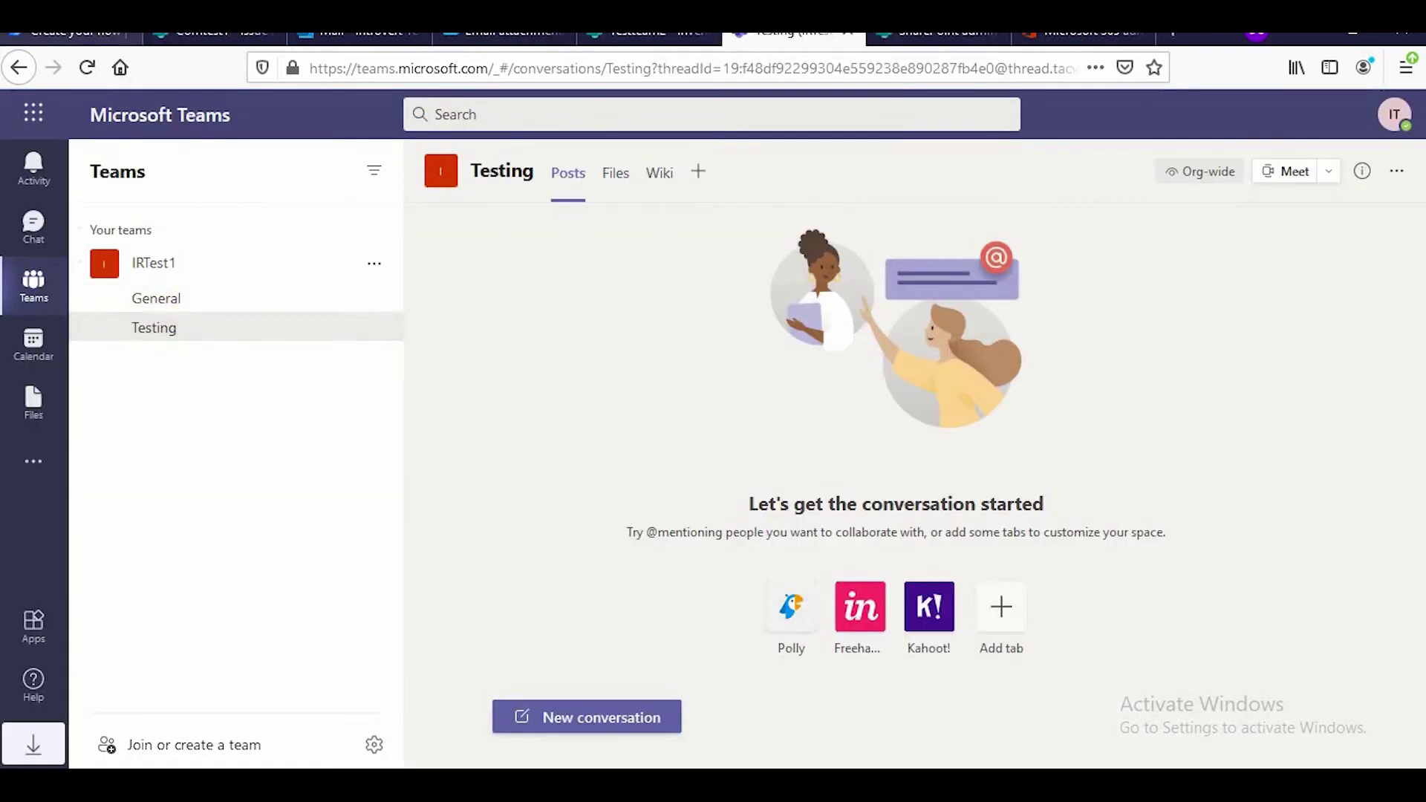
pyautogui.click(70, 32)
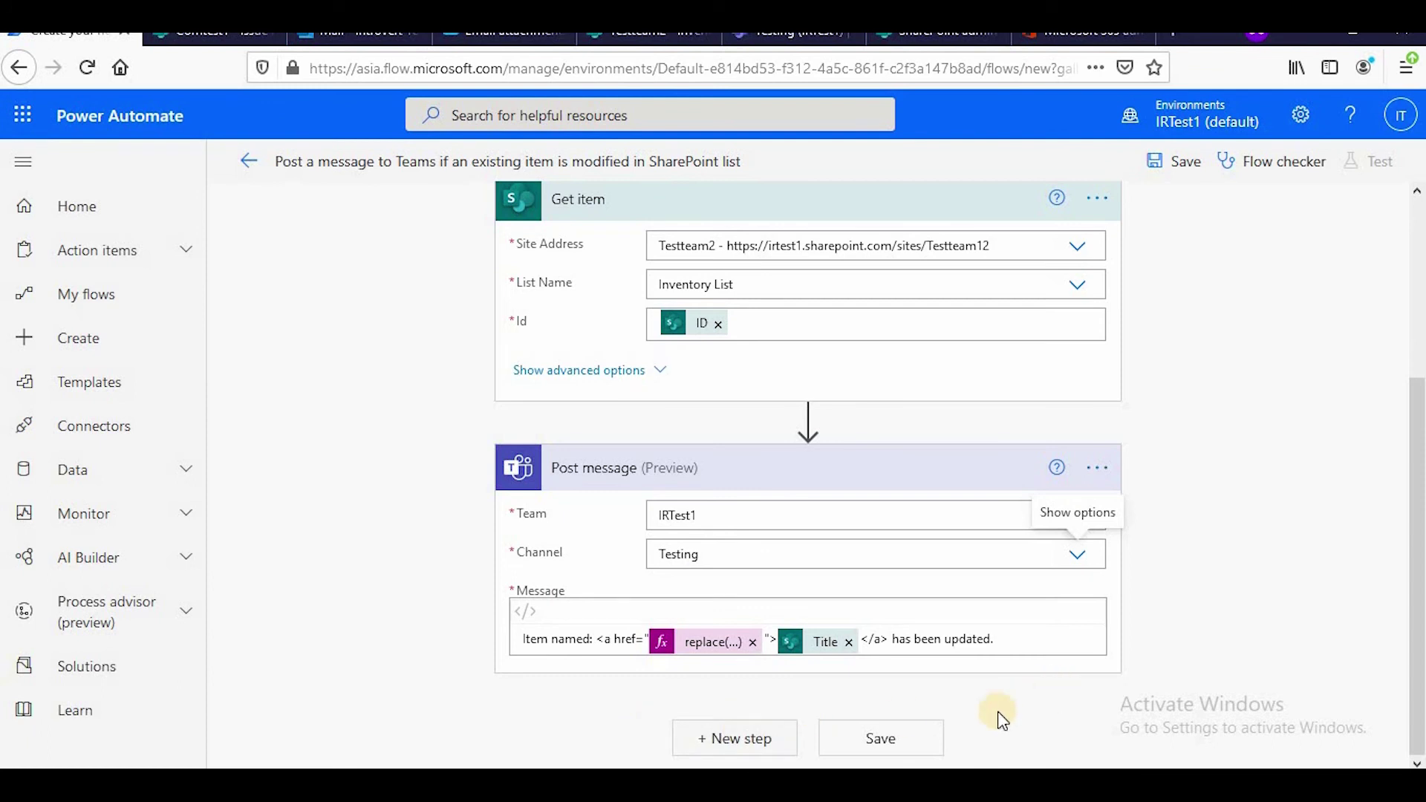
# Save the flow and confirm leaving the editor
pyautogui.click(886, 738)
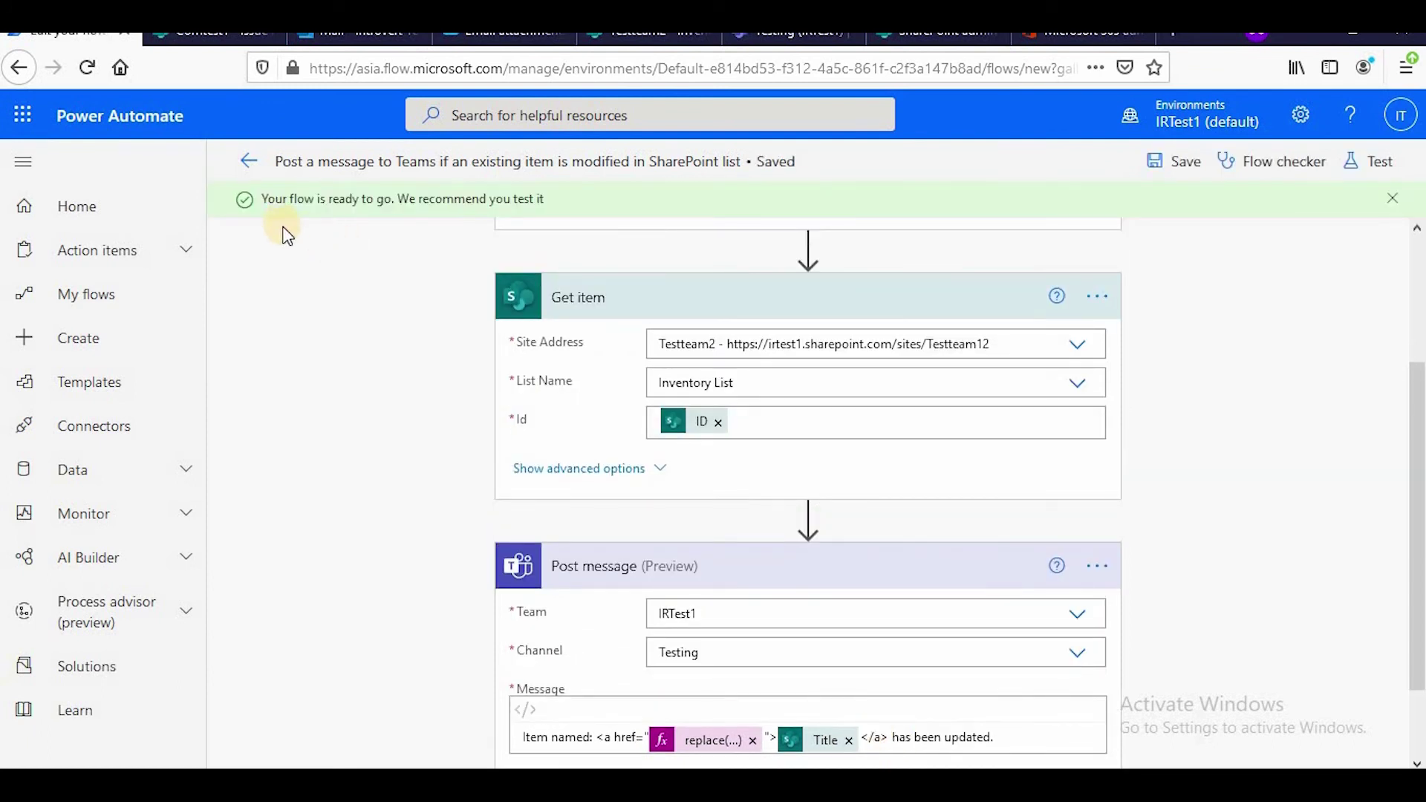
pyautogui.click(249, 161)
pyautogui.click(756, 389)
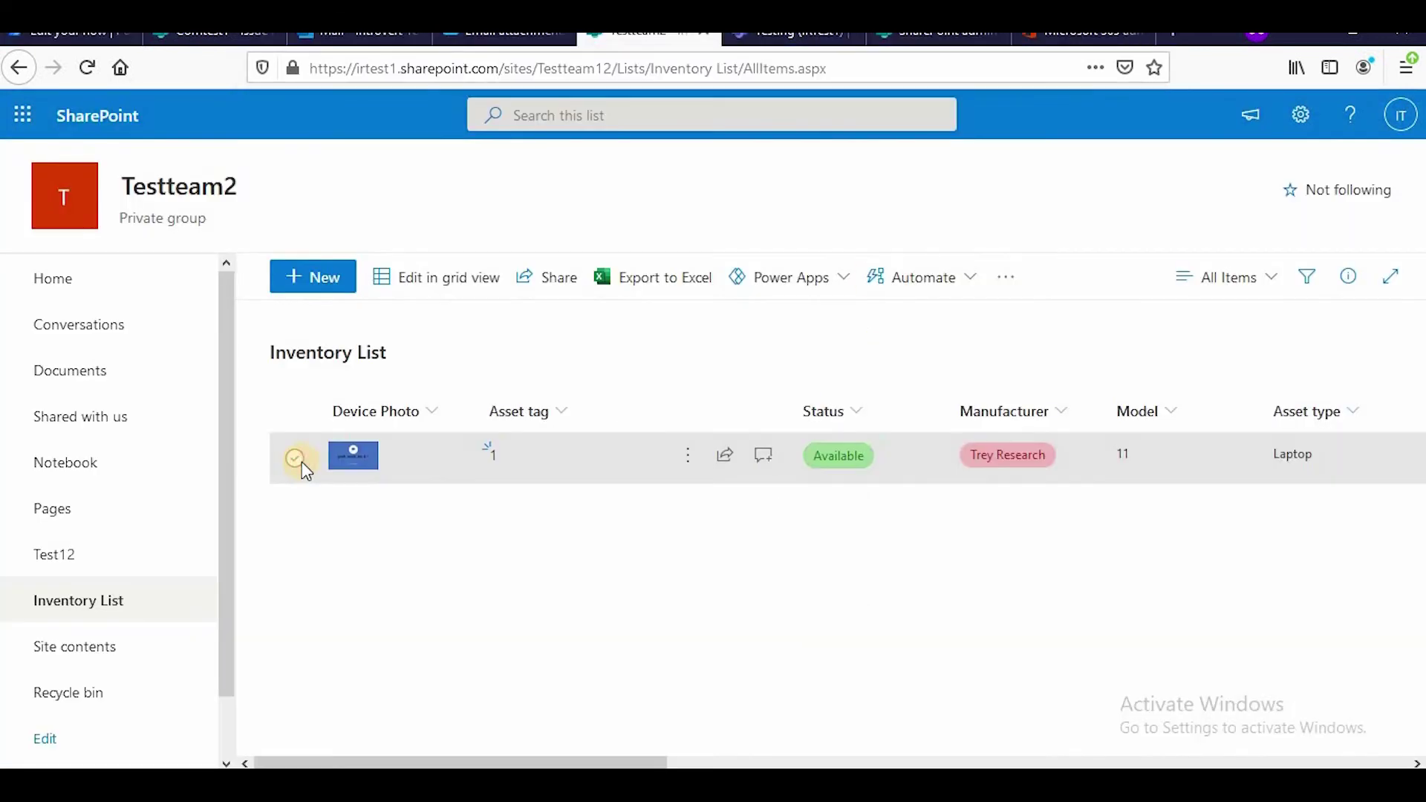
# Edit Inventory List item 1, switch its Status from Available to Reserved, and save it
pyautogui.click(302, 462)
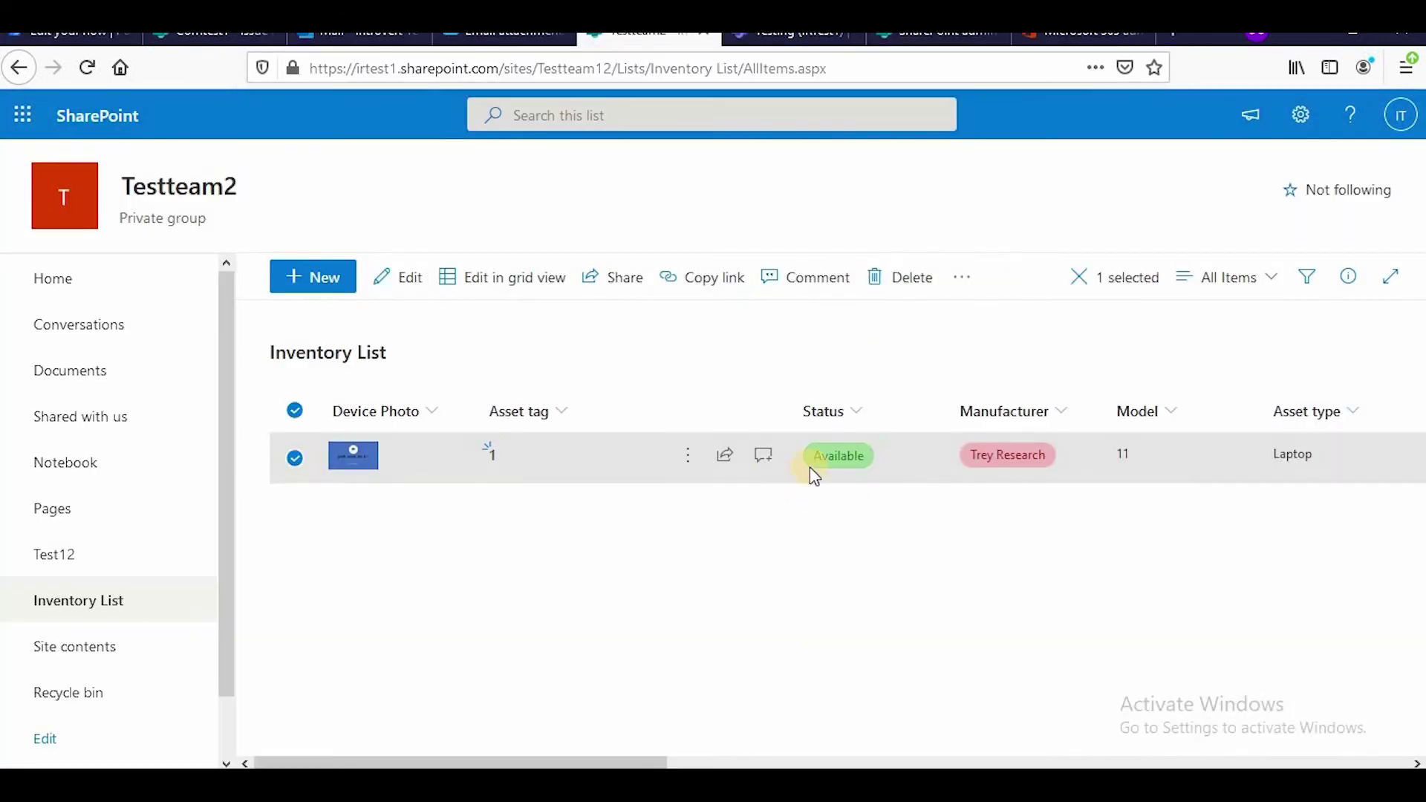
pyautogui.click(395, 285)
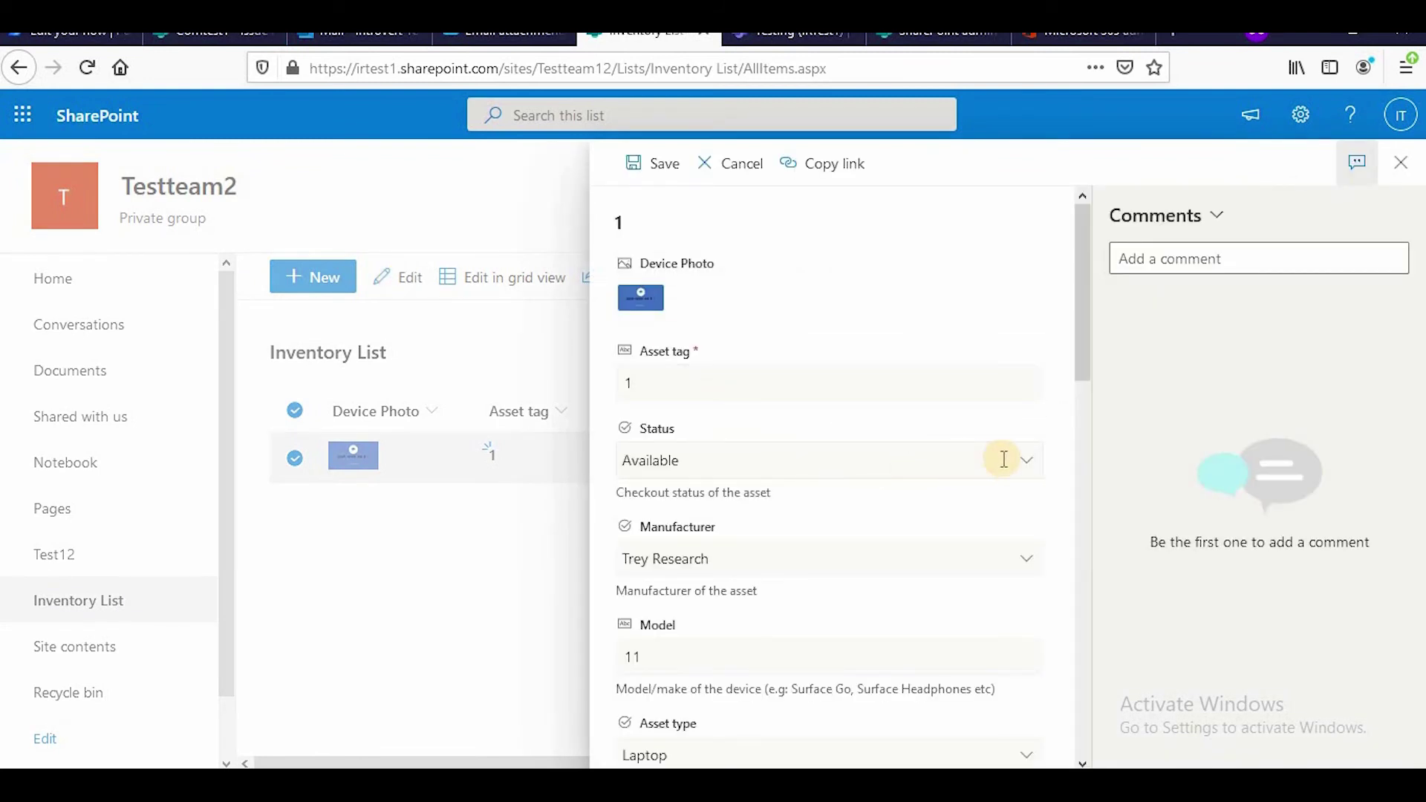
pyautogui.click(1031, 460)
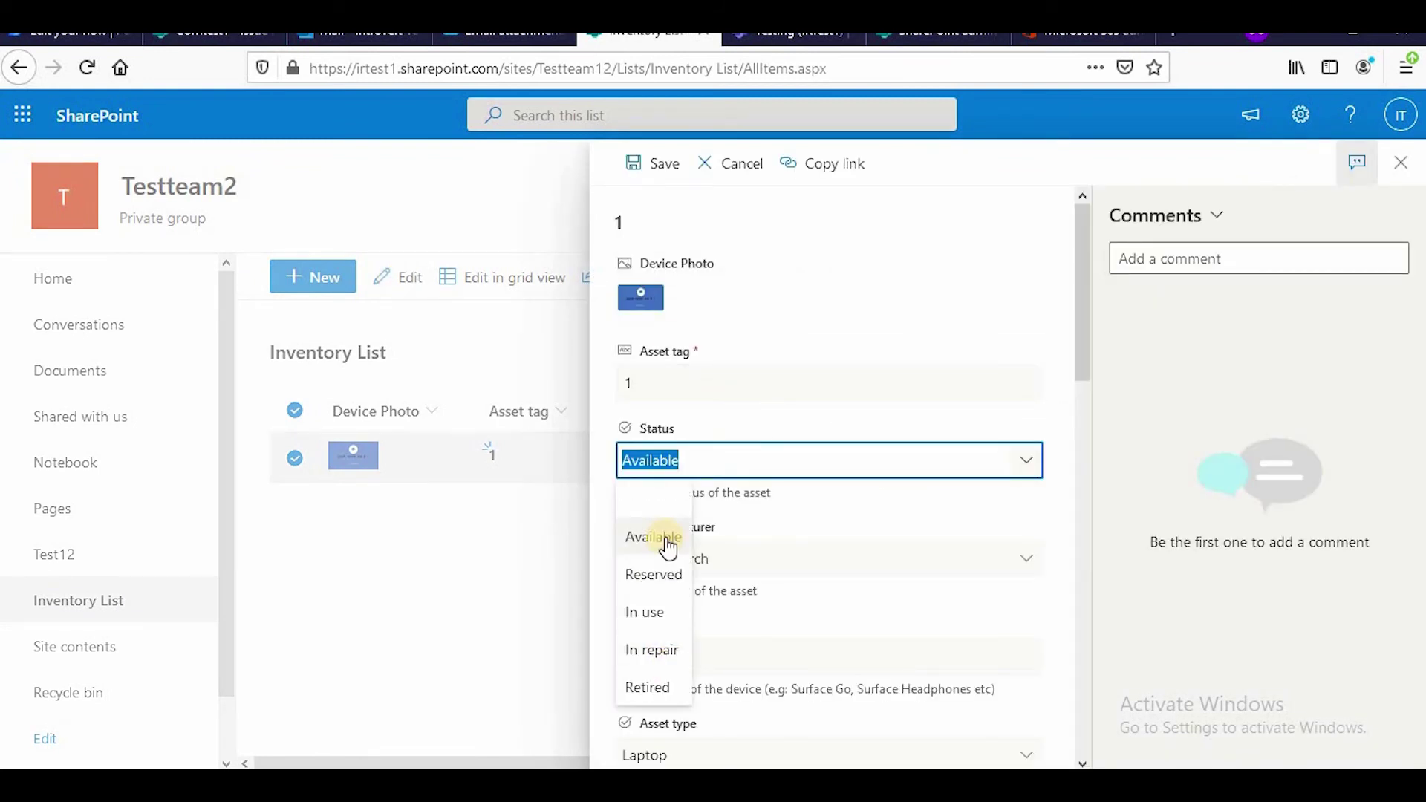
pyautogui.click(657, 578)
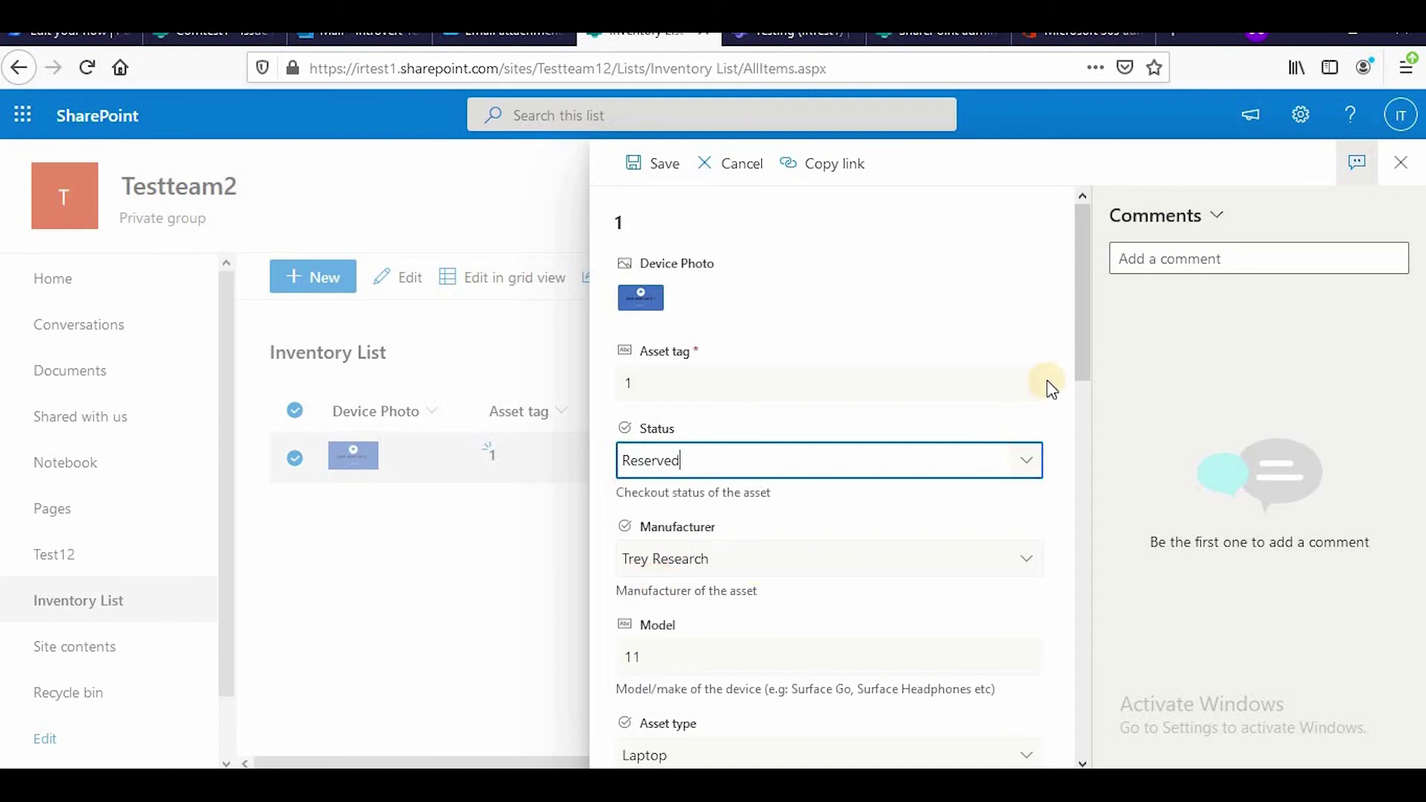
pyautogui.moveTo(1081, 360); pyautogui.dragTo(1087, 593)
pyautogui.click(677, 749)
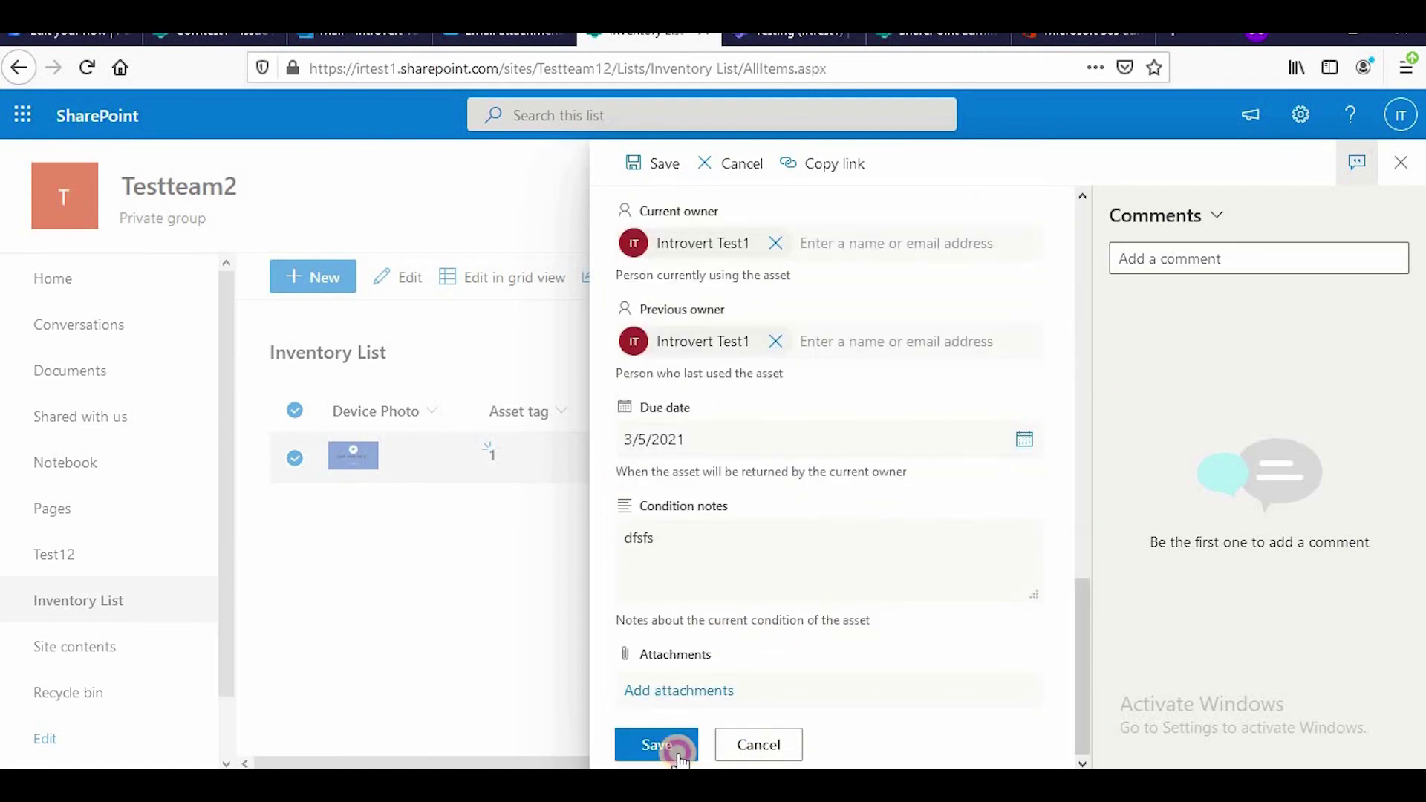
pyautogui.click(665, 747)
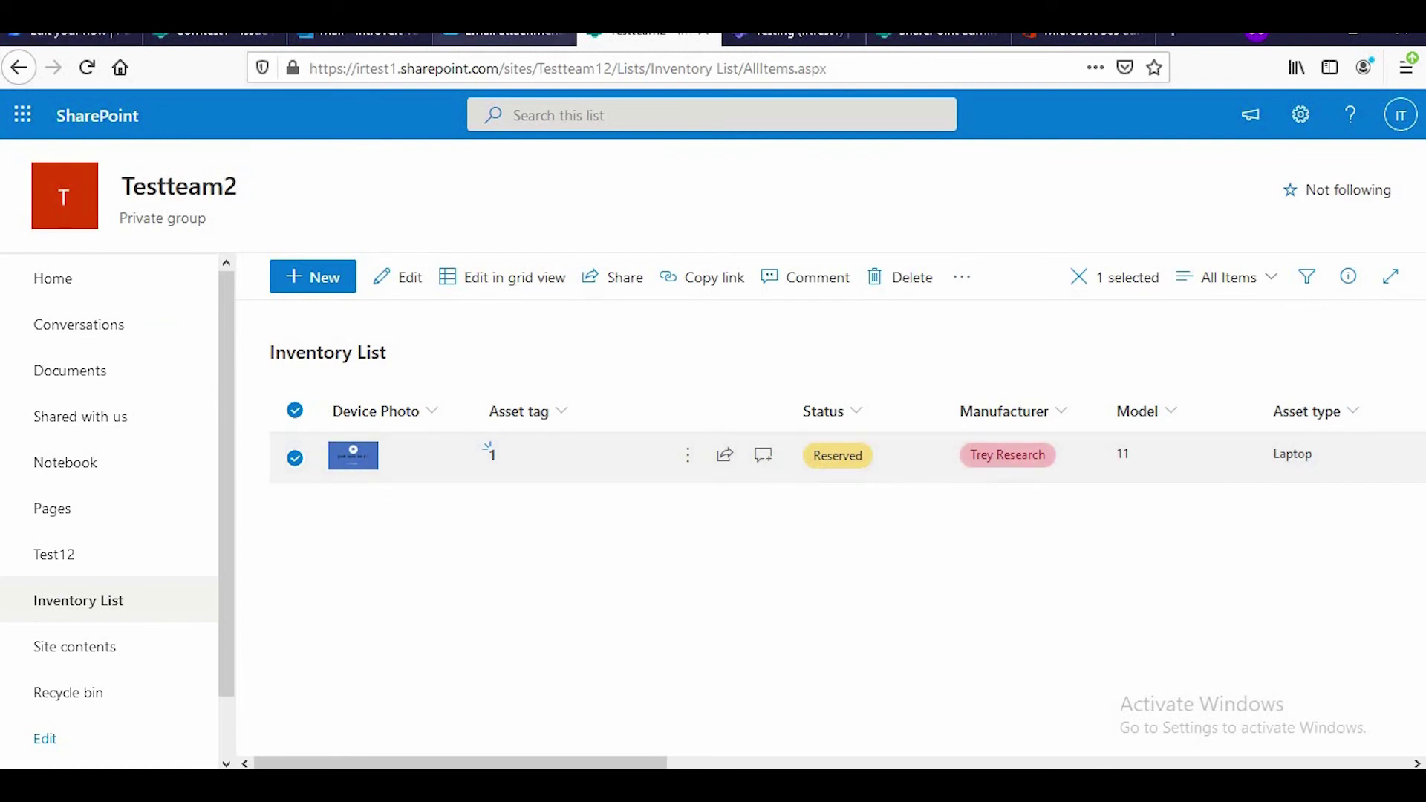
pyautogui.click(791, 33)
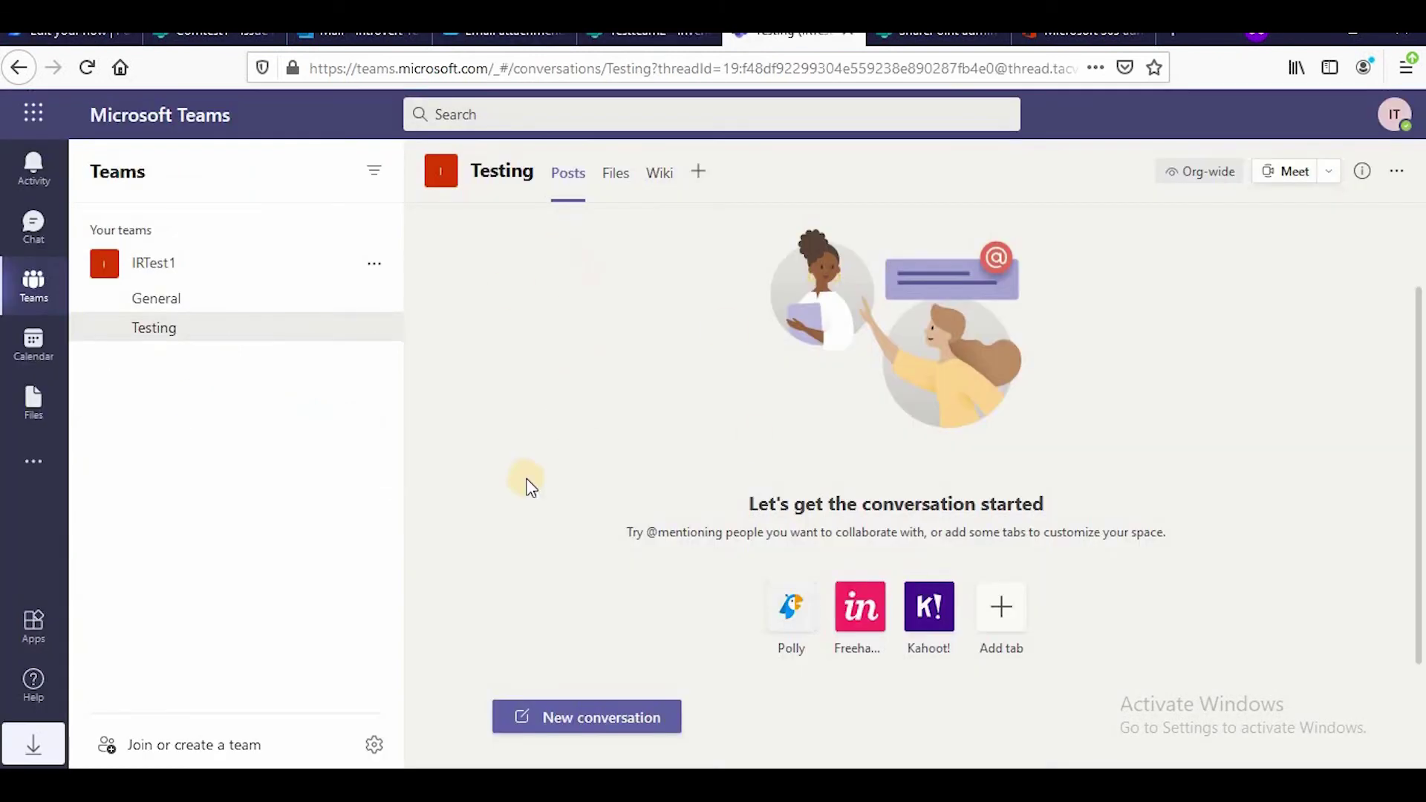
# On the flow's details page, refresh All runs repeatedly until the new run shows Succeeded
pyautogui.click(71, 34)
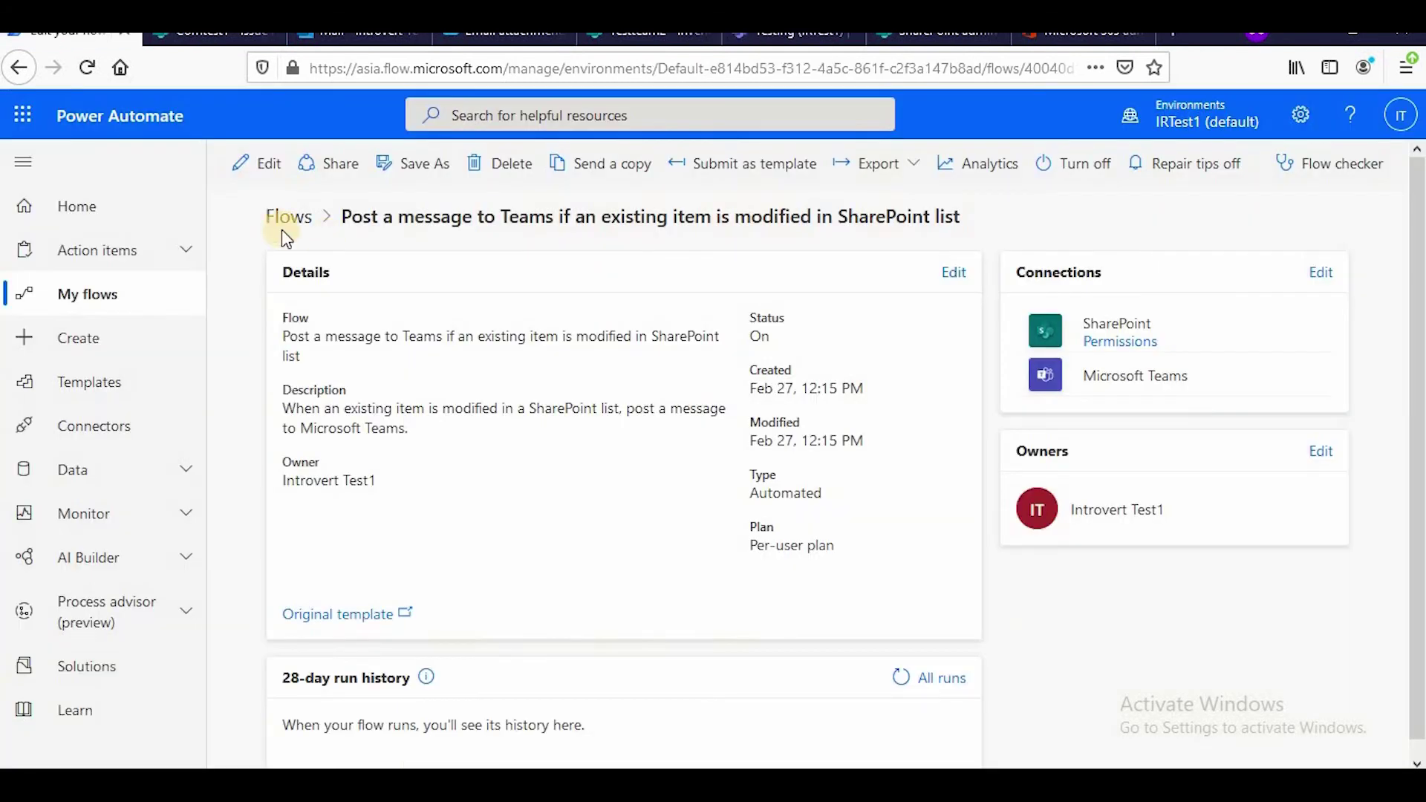
pyautogui.scroll(-1, 882, 661)
pyautogui.click(905, 664)
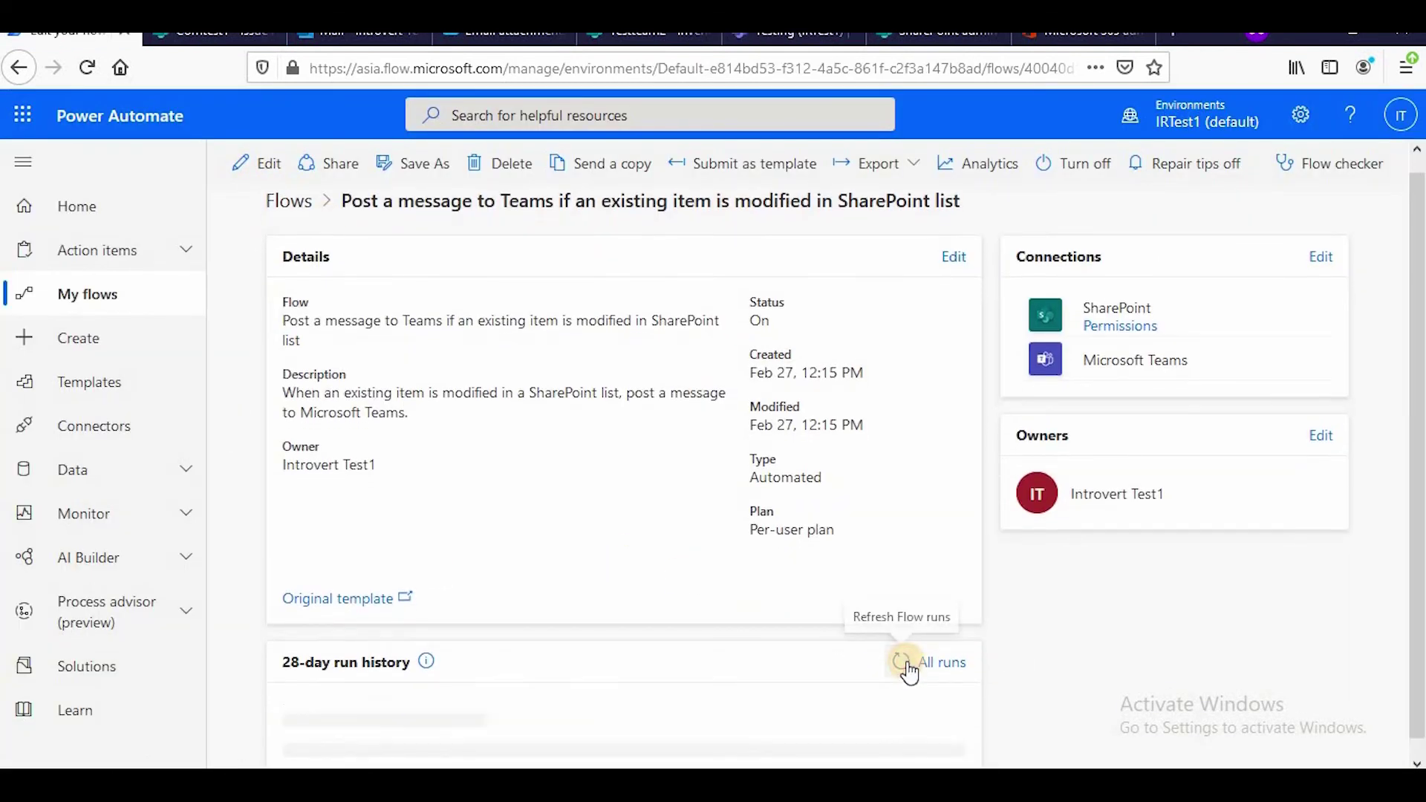
pyautogui.click(906, 666)
pyautogui.click(898, 668)
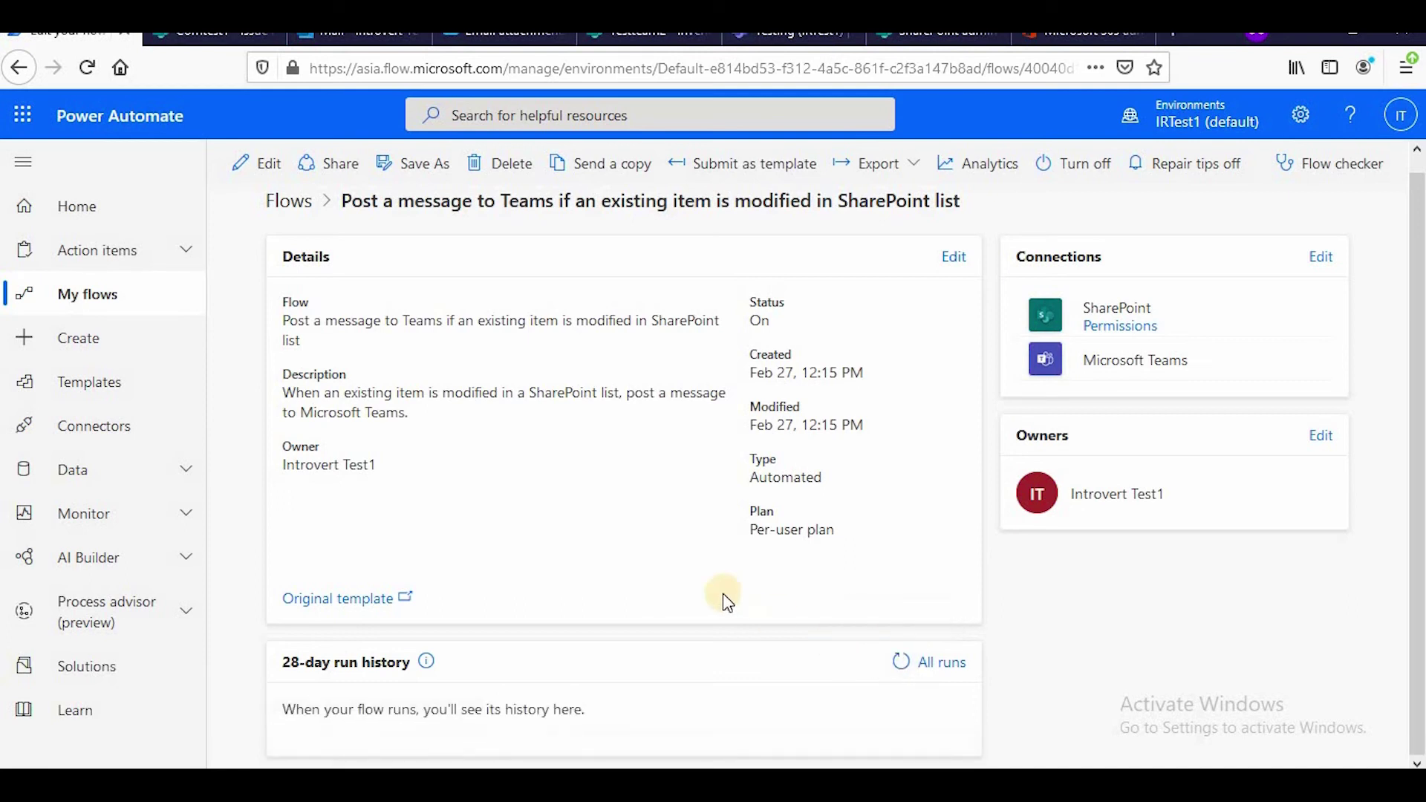
pyautogui.click(911, 665)
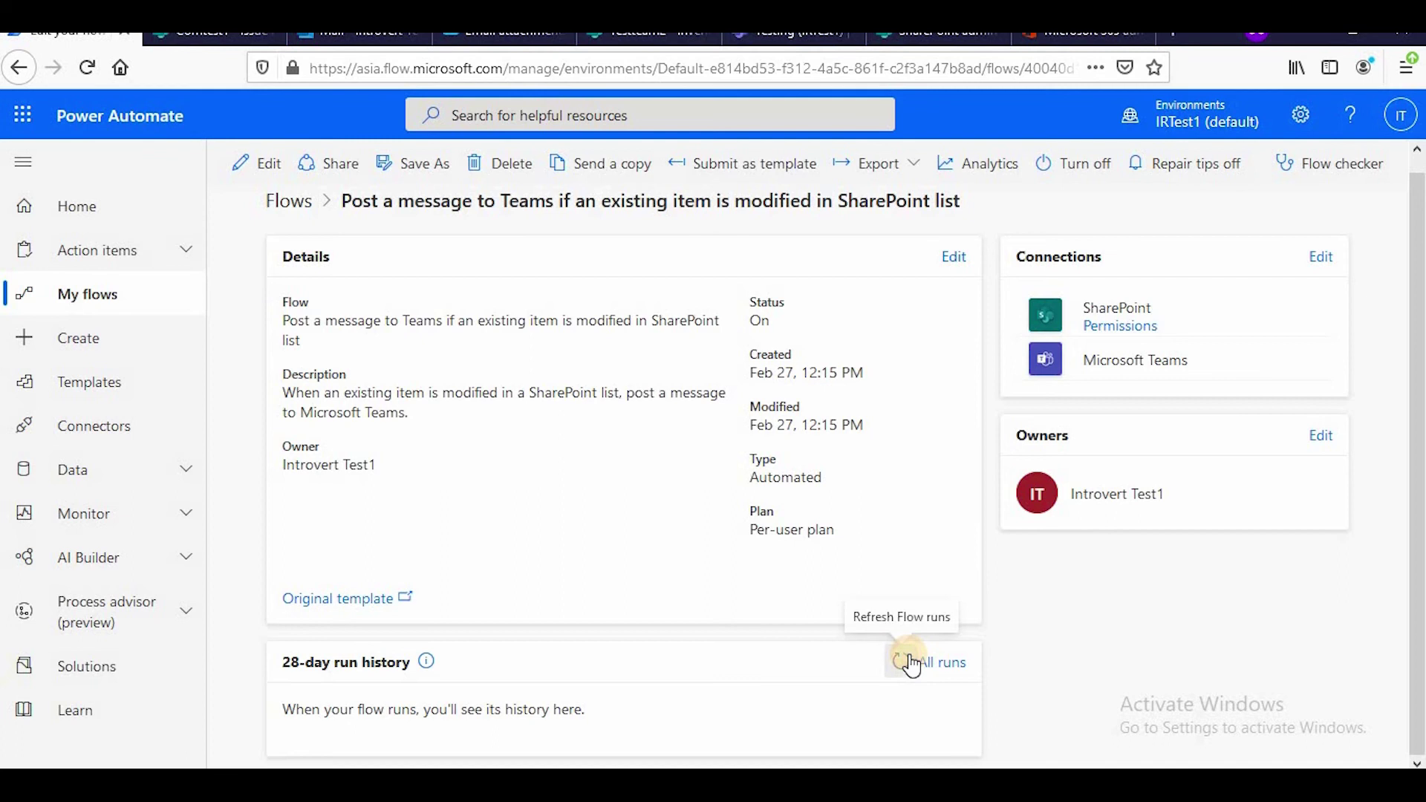
pyautogui.scroll(-1, 669, 669)
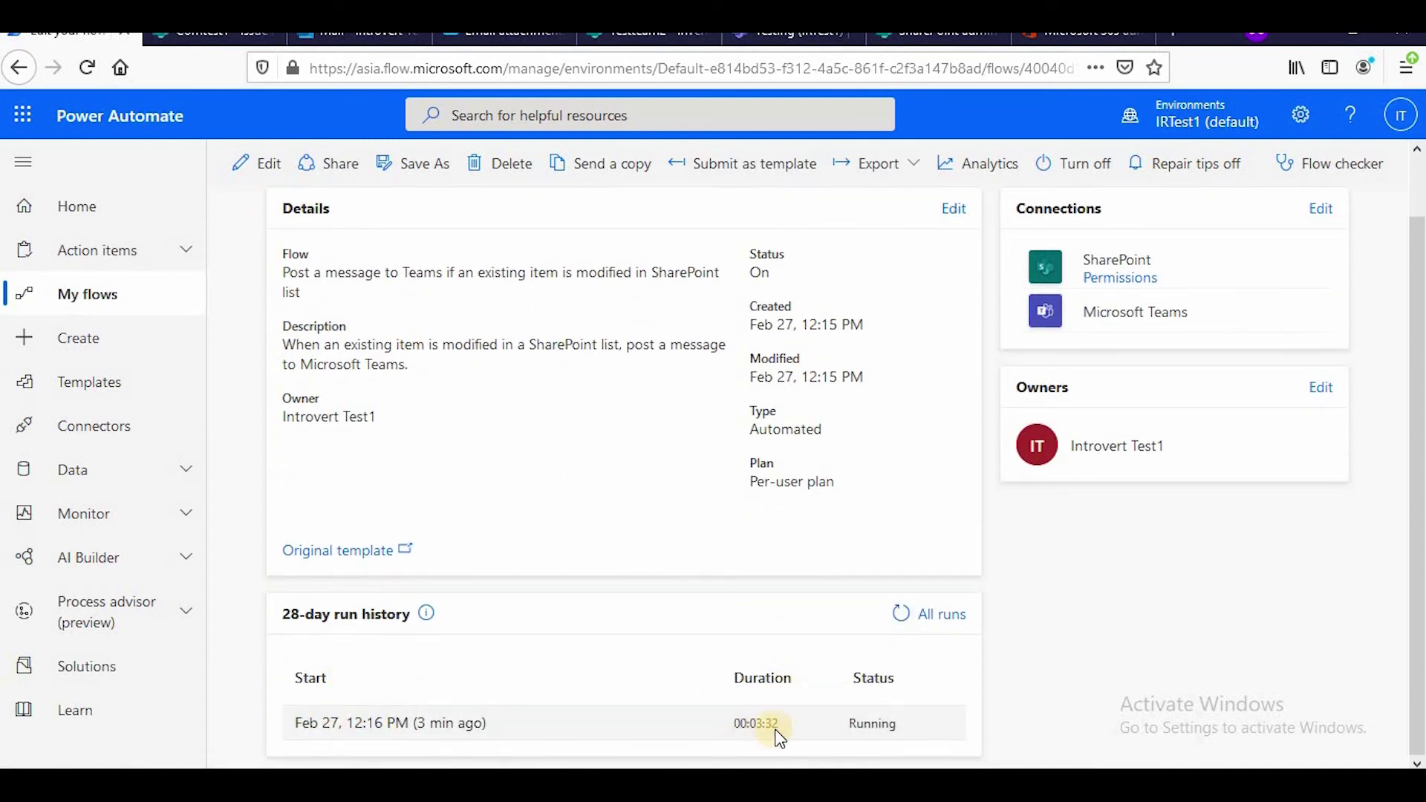
pyautogui.moveTo(844, 732); pyautogui.dragTo(933, 723)
pyautogui.click(901, 614)
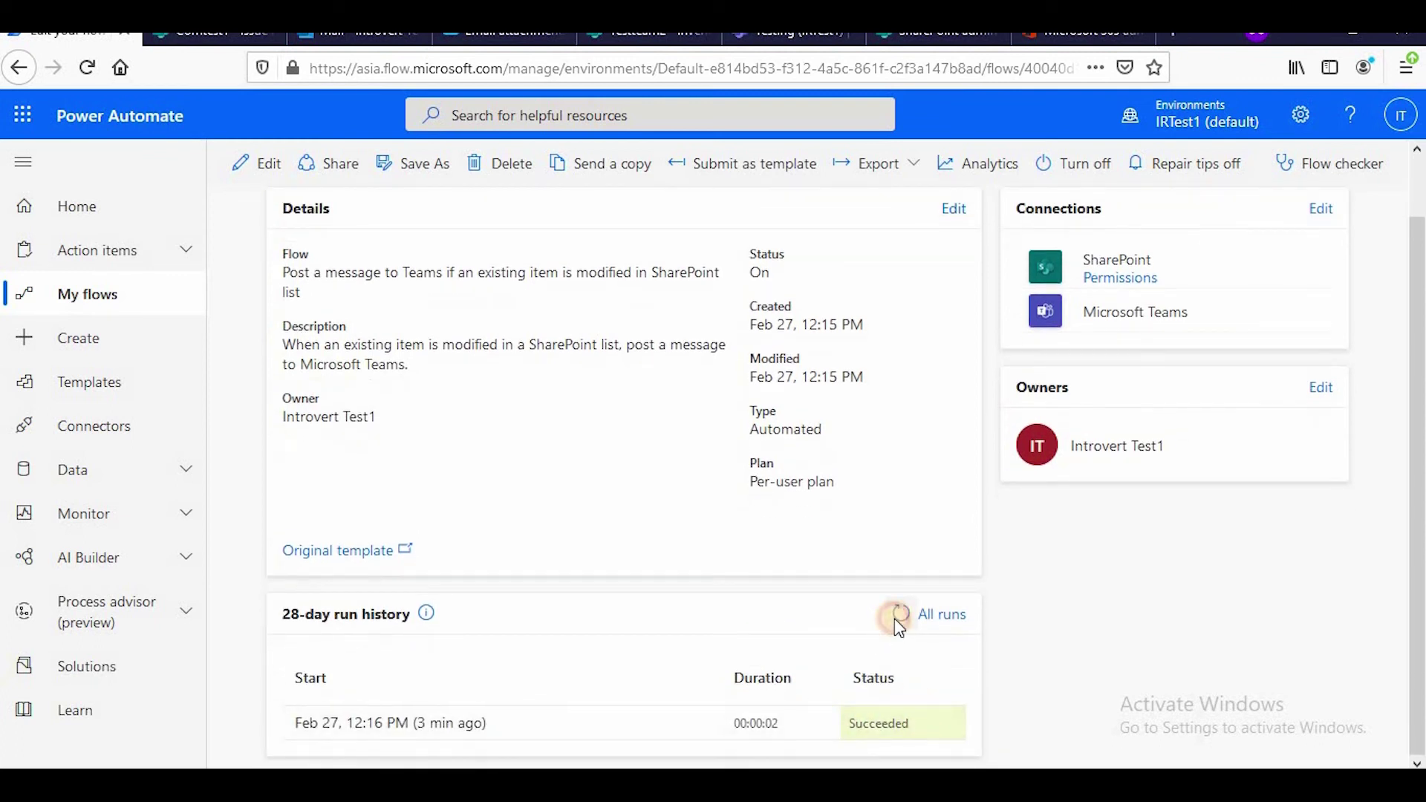
pyautogui.click(895, 618)
# Reload Teams and dismiss the onboarding dialog to reveal the 'Item named: 1 has been updated.' post
pyautogui.click(791, 33)
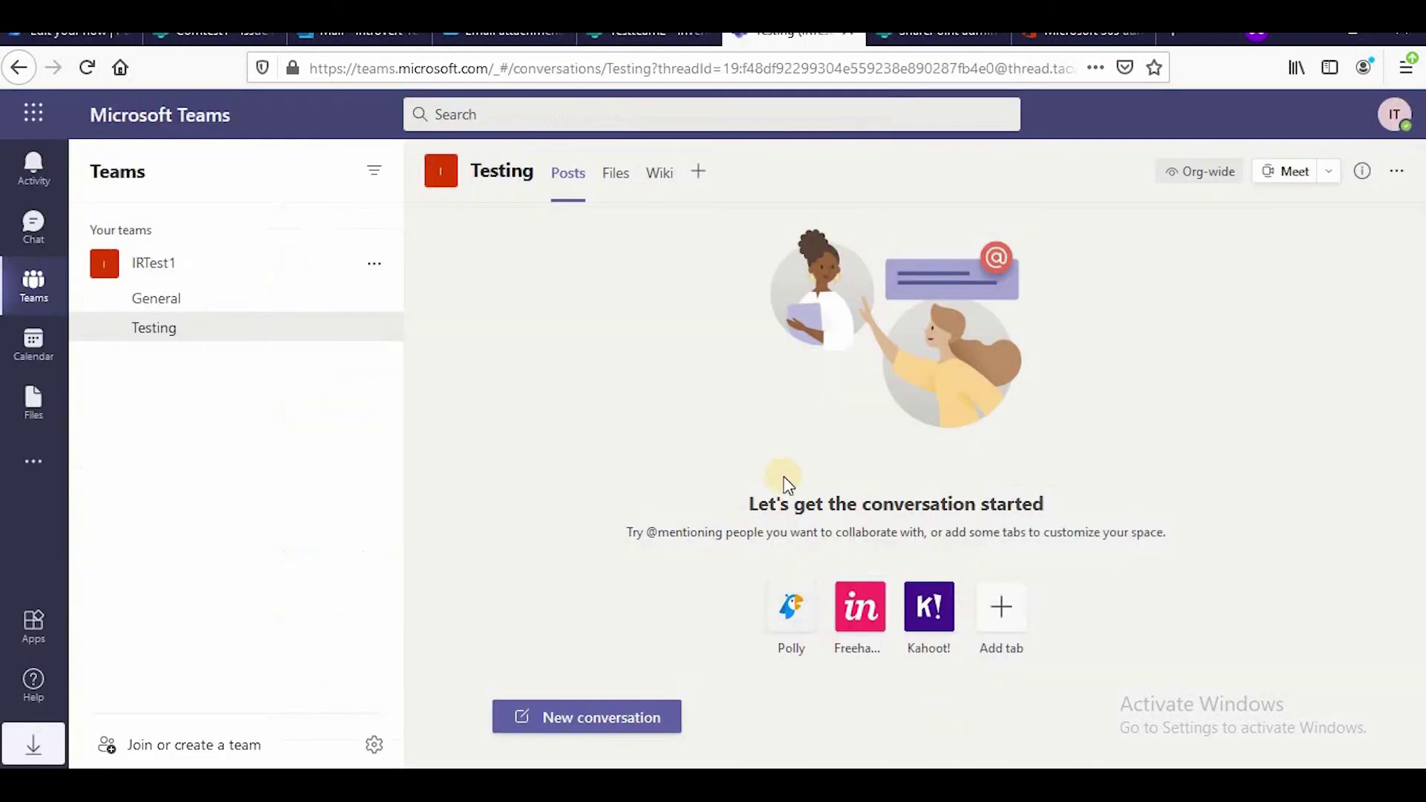
pyautogui.click(85, 68)
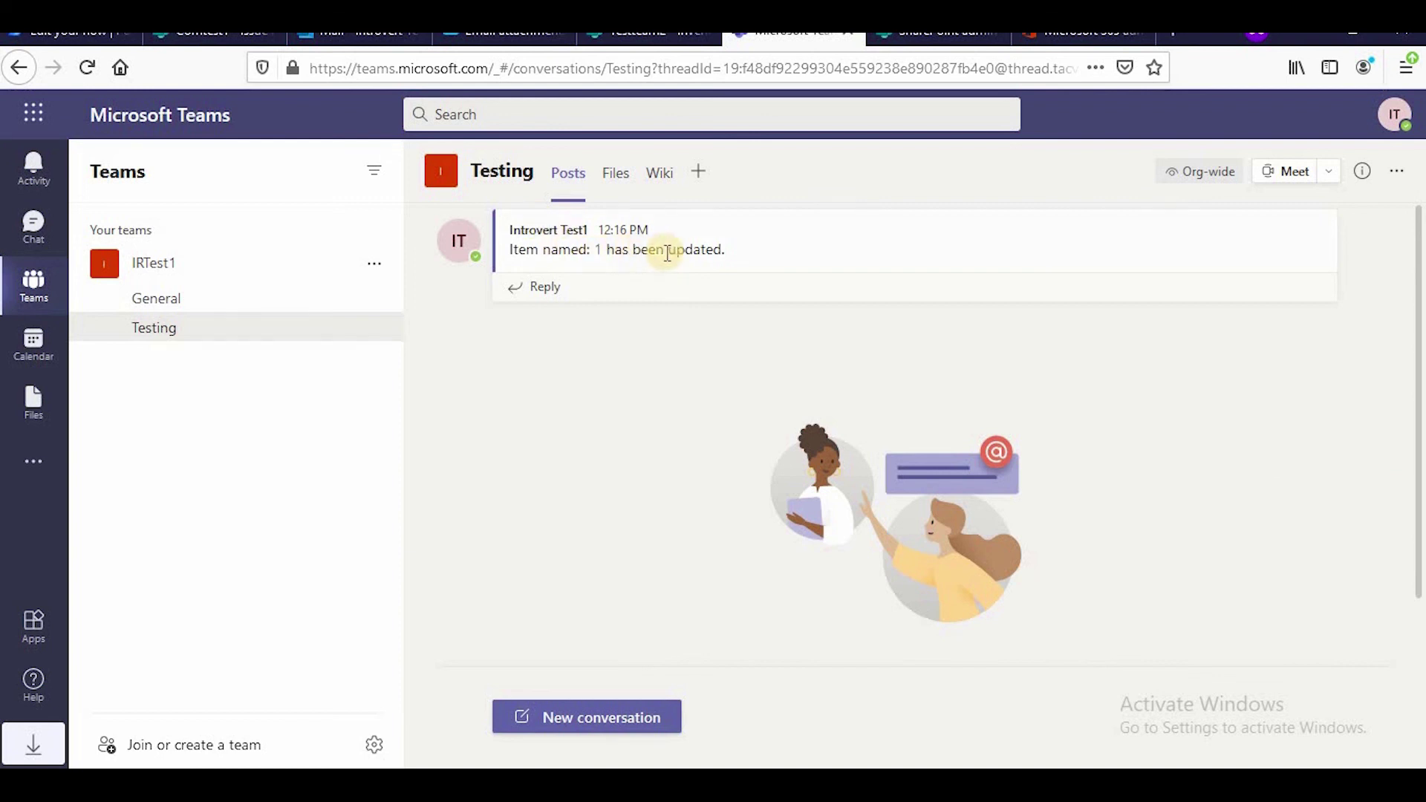
pyautogui.moveTo(627, 254)
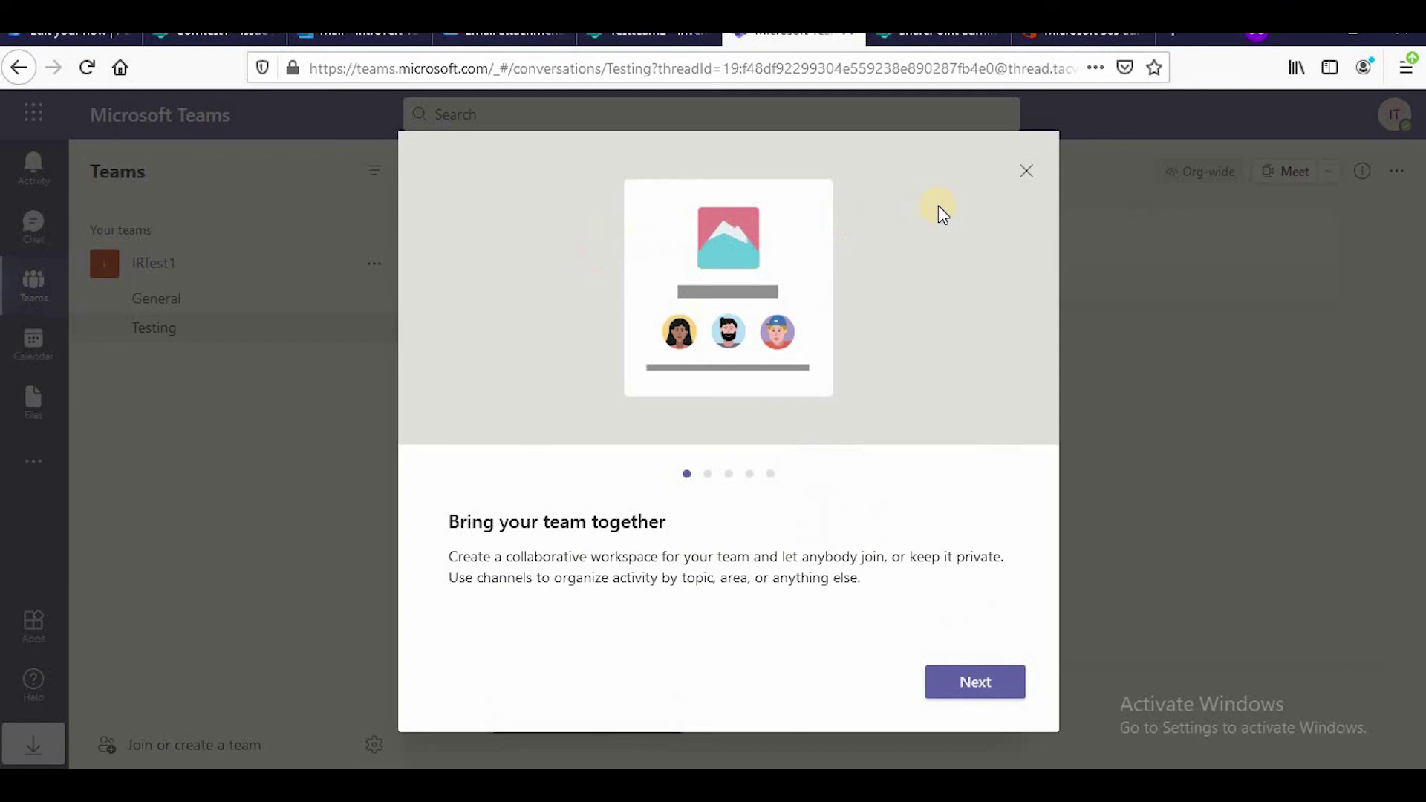
pyautogui.click(1033, 174)
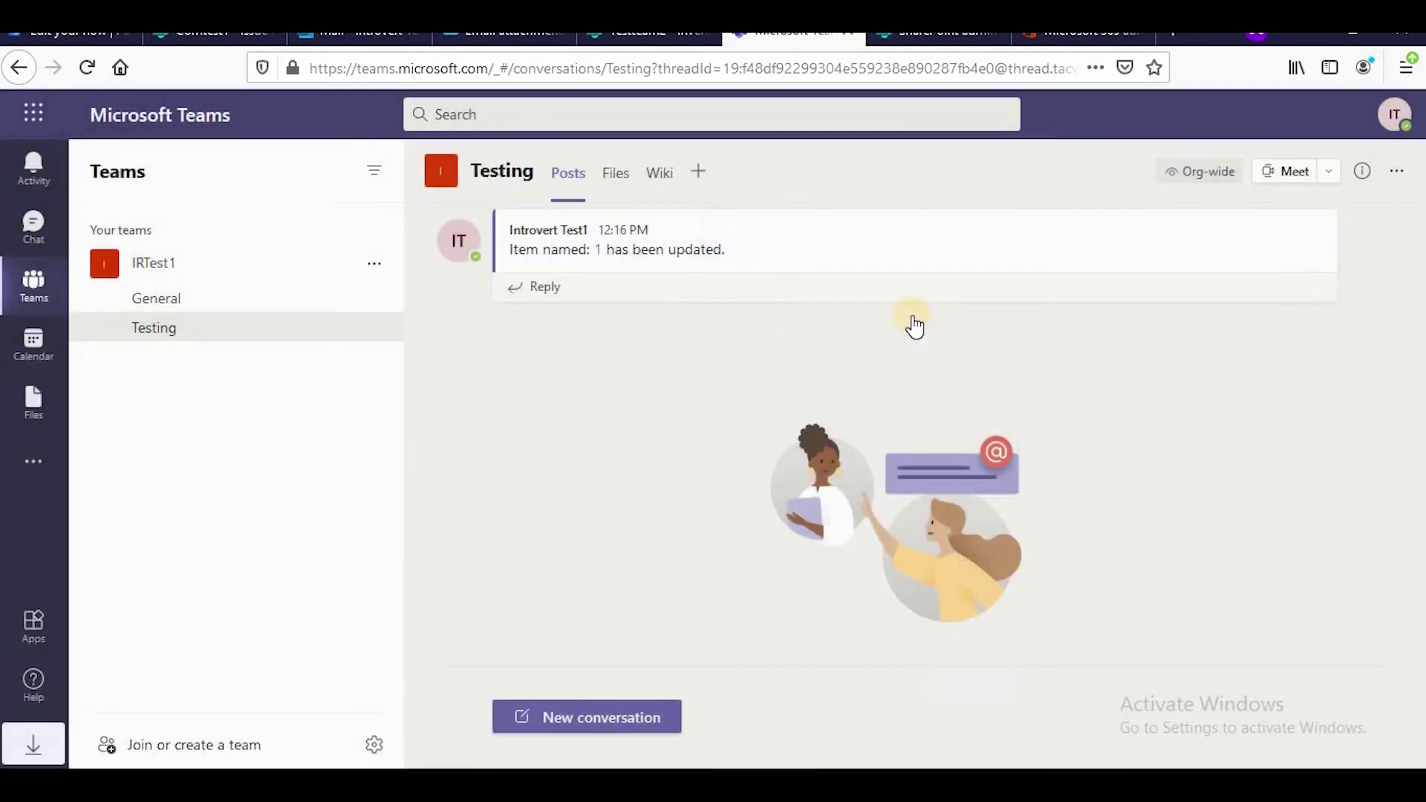
pyautogui.click(597, 251)
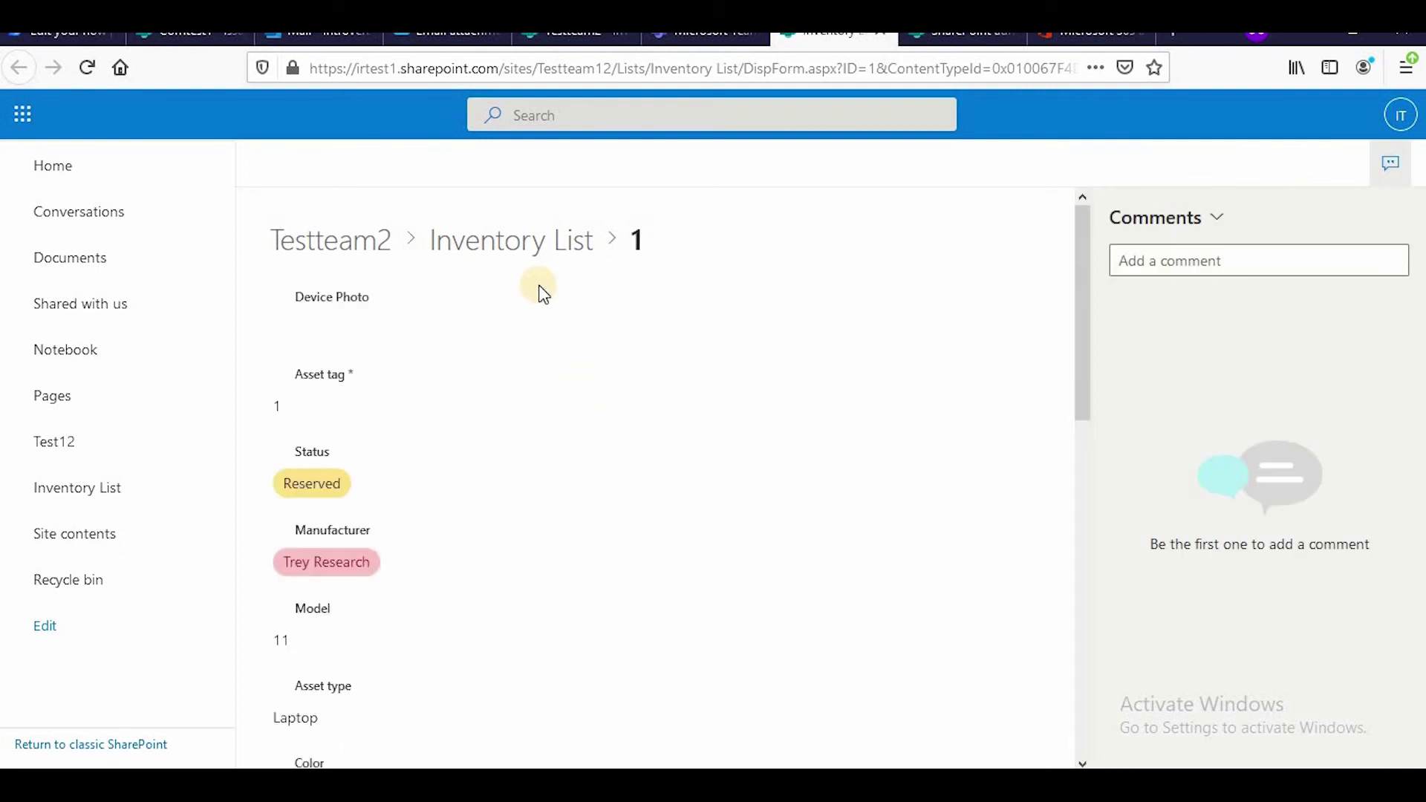
pyautogui.click(882, 34)
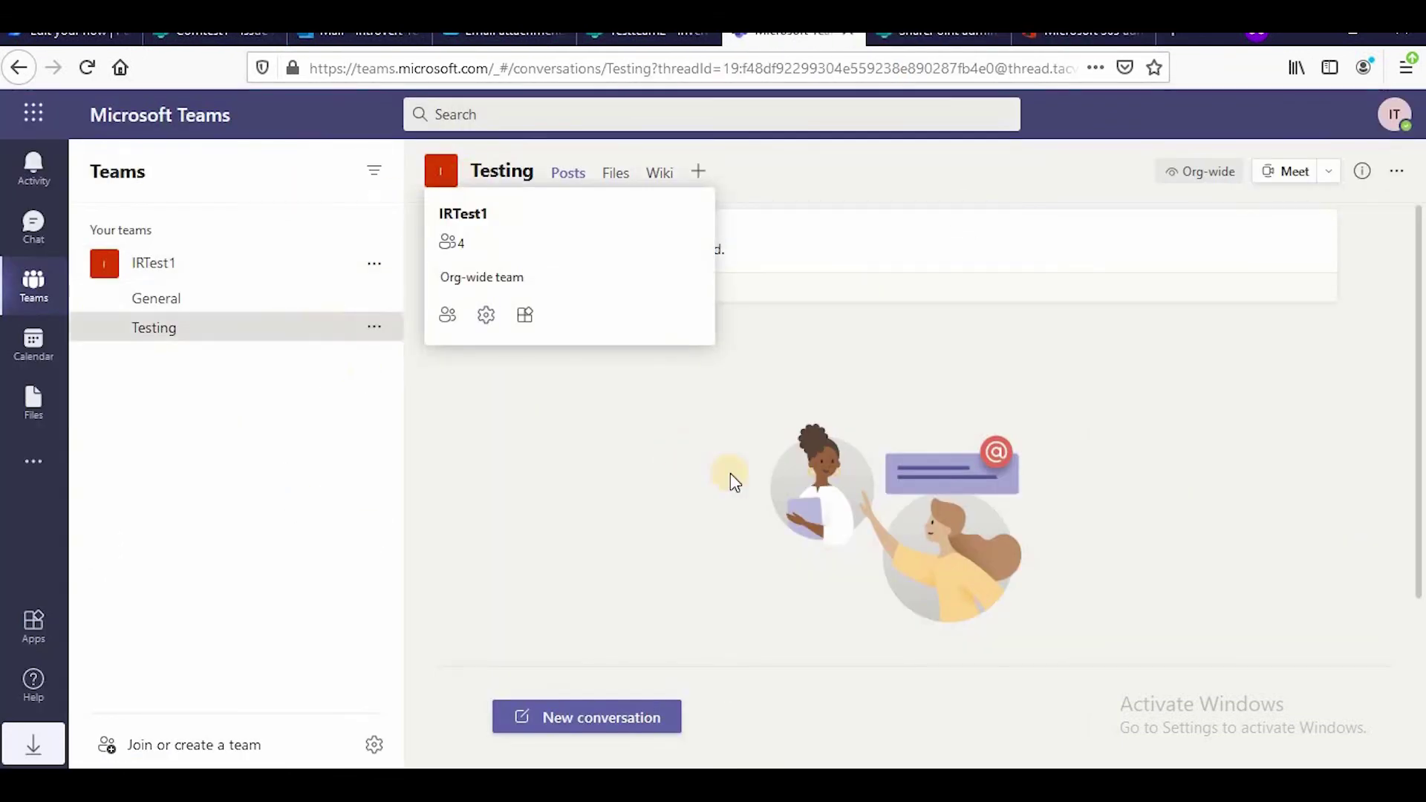